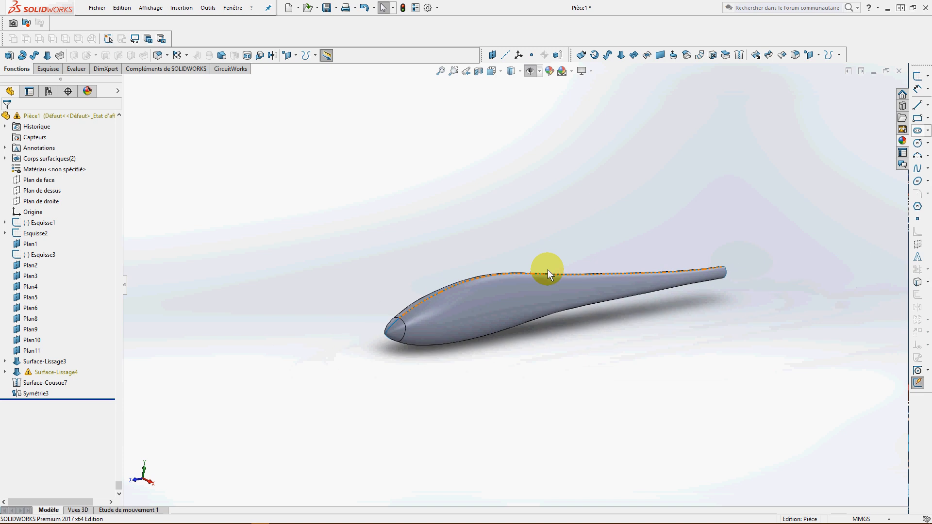
- Examine the fuselage surface body from several angles, including its open tail end
middle_drag(544, 282, 503, 330)
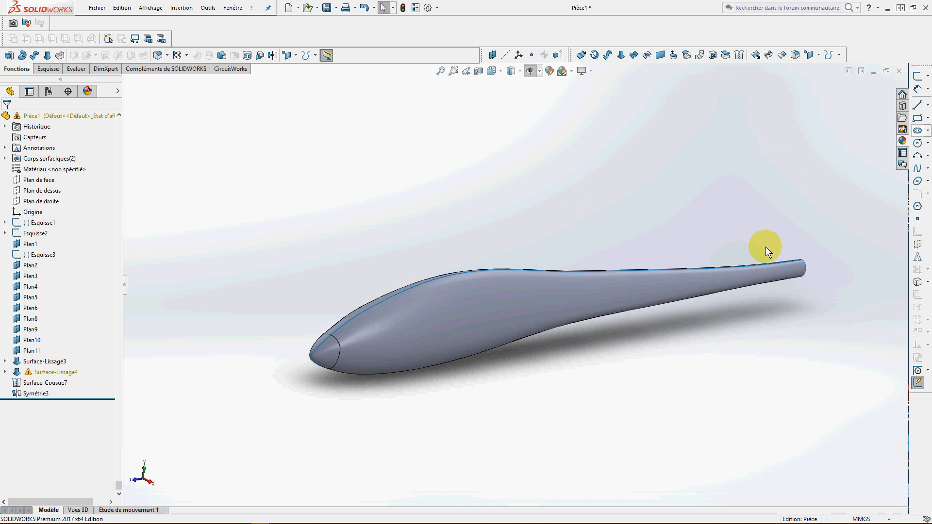
key(Right)
key(Right)
key(Right)
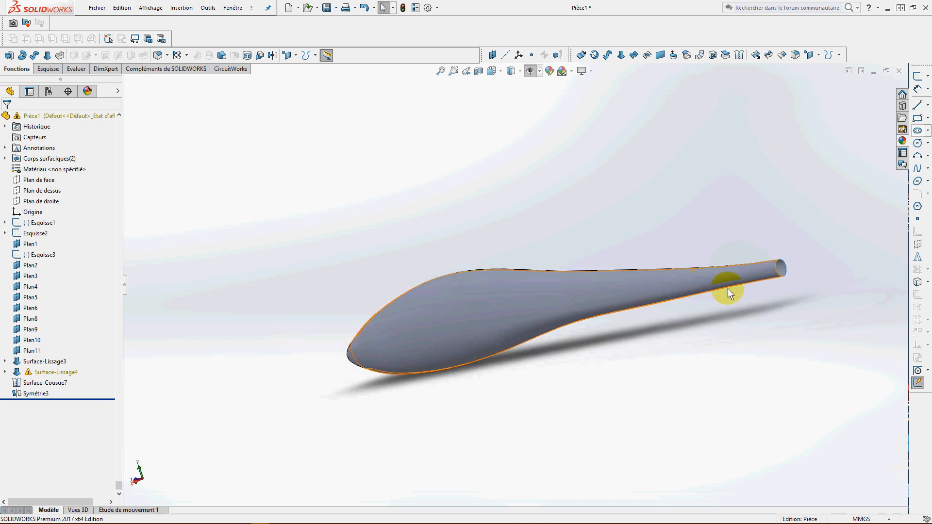
key(Down)
key(Down)
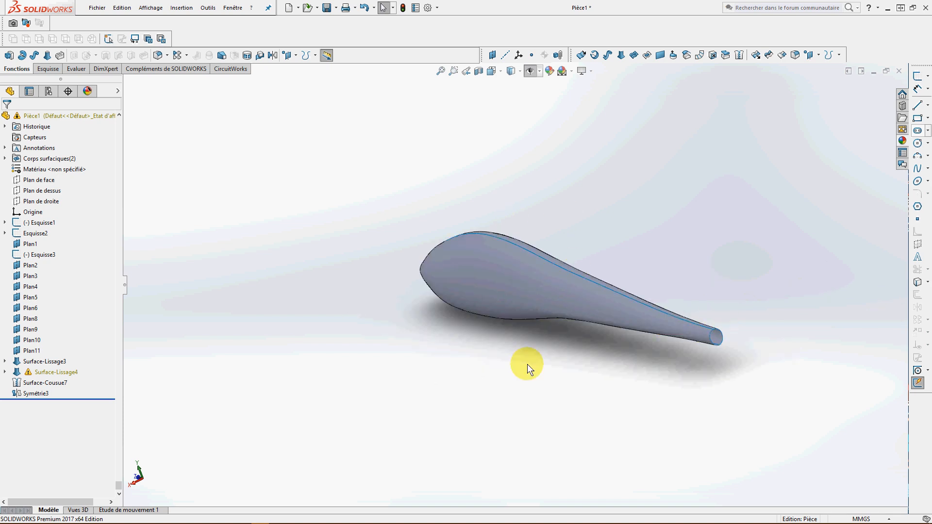
key(Down)
key(Down)
key(Down)
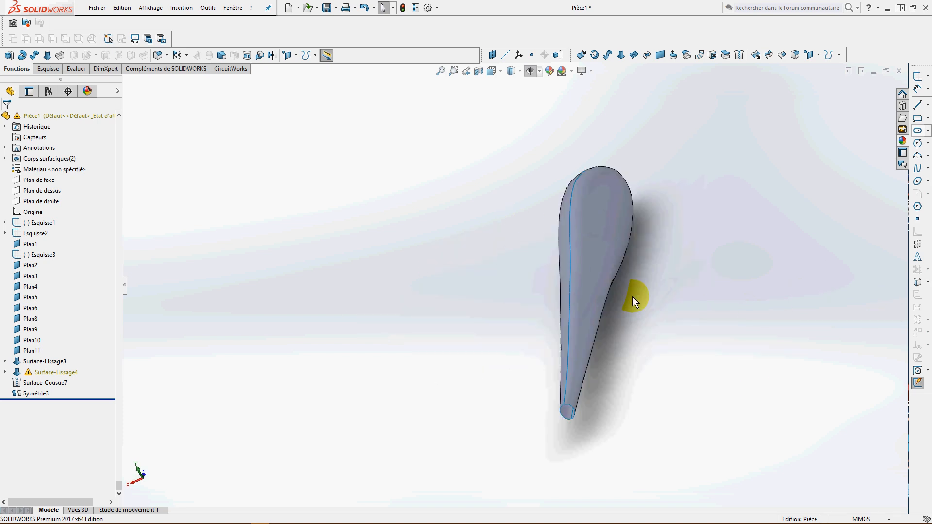
middle_drag(635, 301, 721, 339)
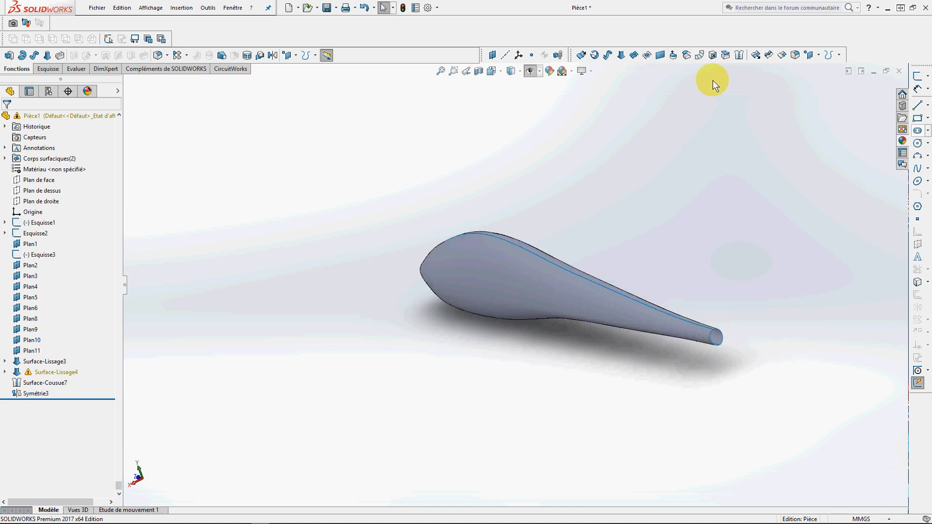
- Close the open tail end of the fuselage with a filled surface bounded by its two half-circle edges, using contact curvature
click(648, 56)
scroll(729, 352, down, 5)
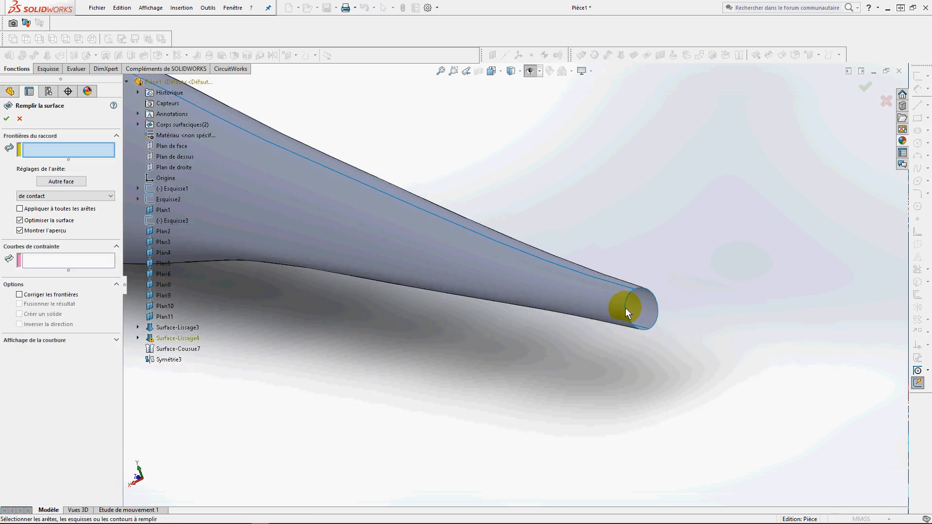
click(624, 310)
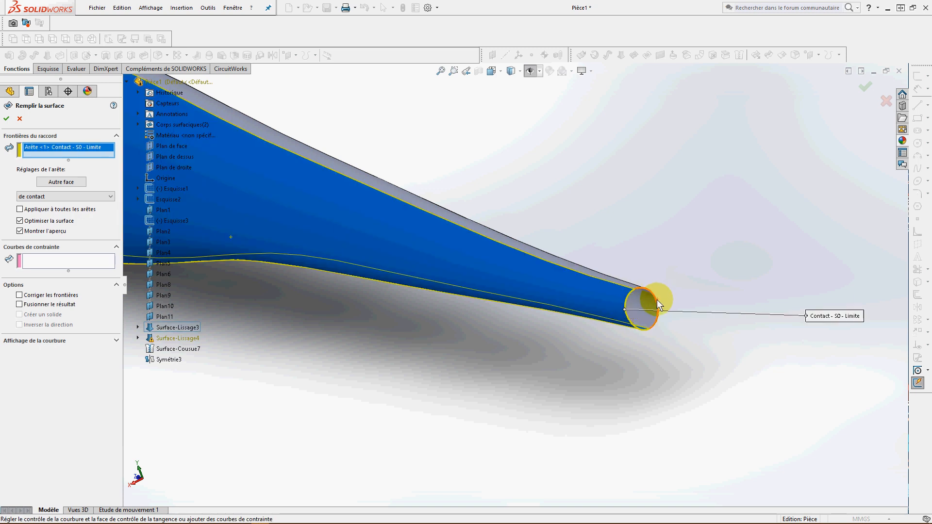
click(657, 300)
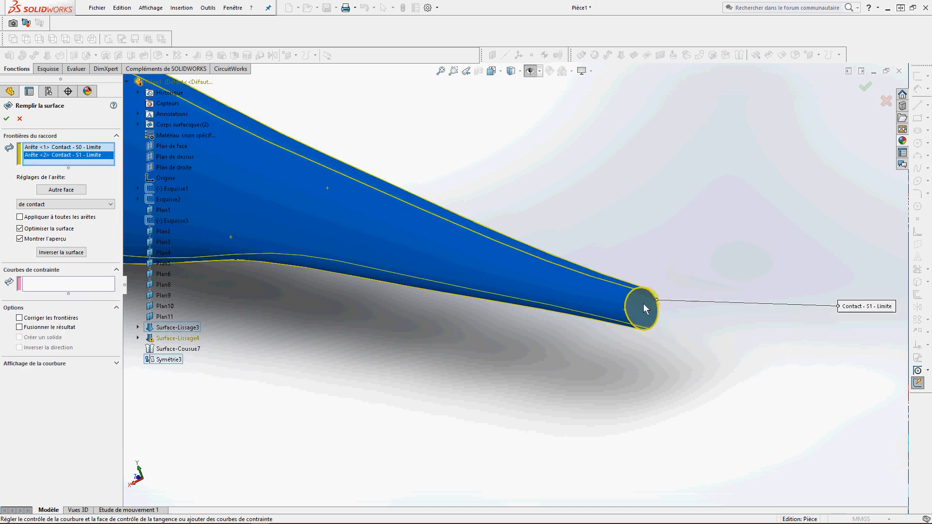
click(7, 120)
key(f)
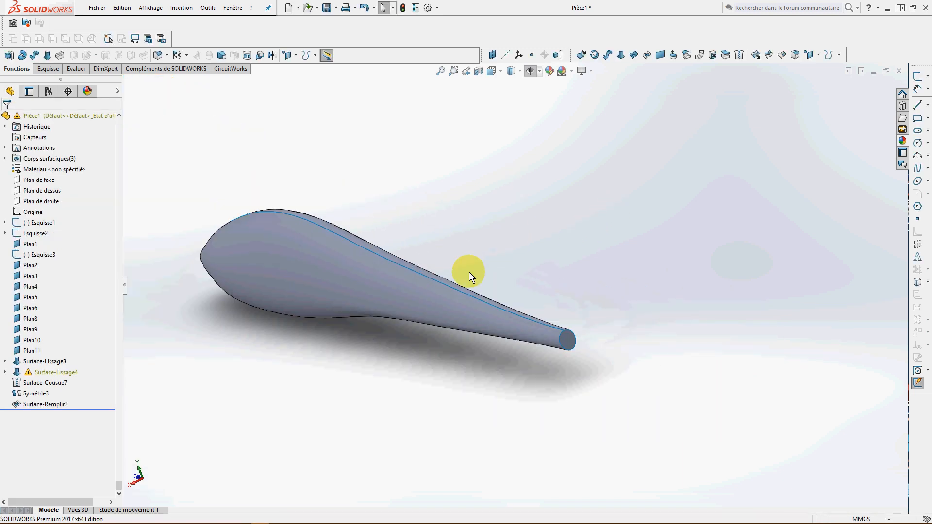
- Knit the stitched half, its mirrored half and the tail fill surface together, with the option to create a solid
key(Down)
key(Down)
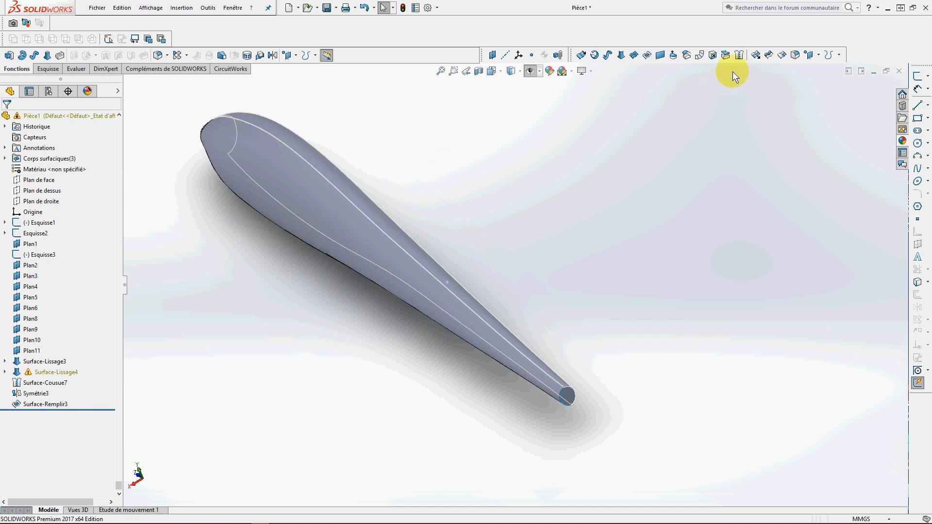
click(738, 55)
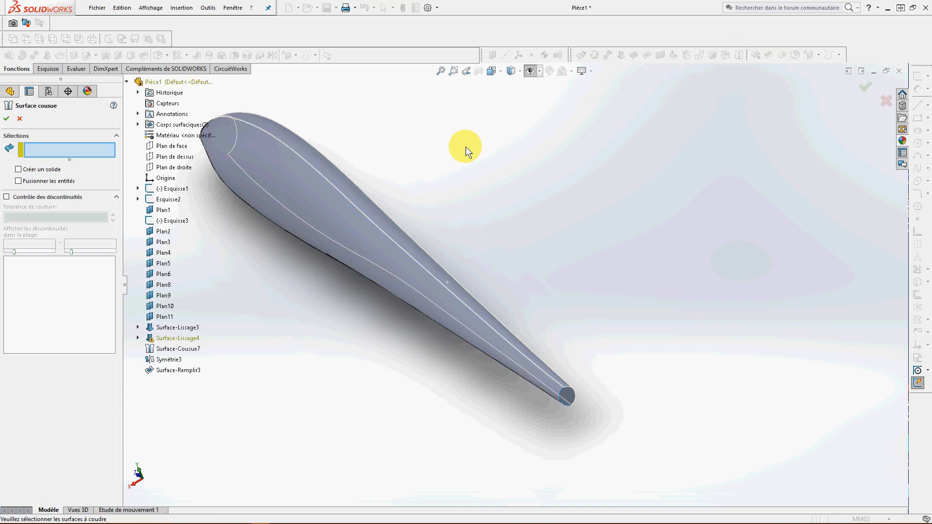
click(273, 176)
click(308, 149)
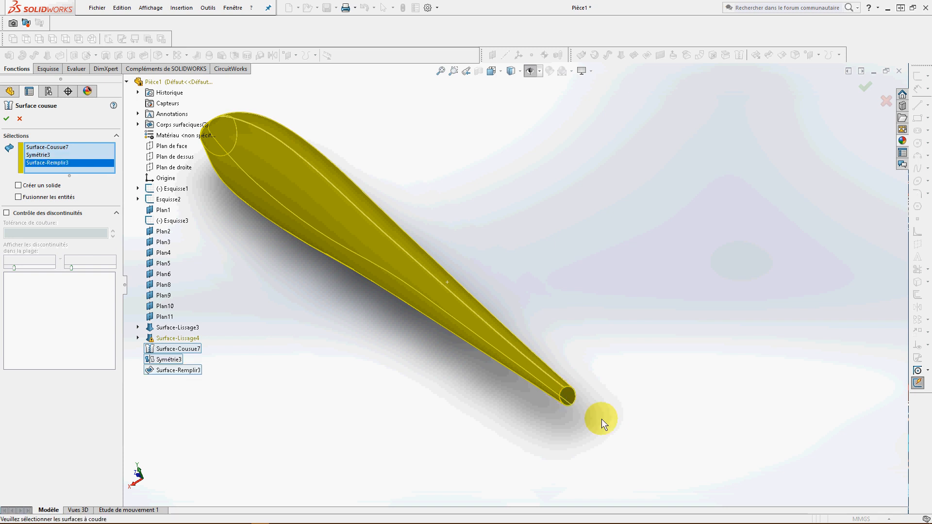
click(19, 187)
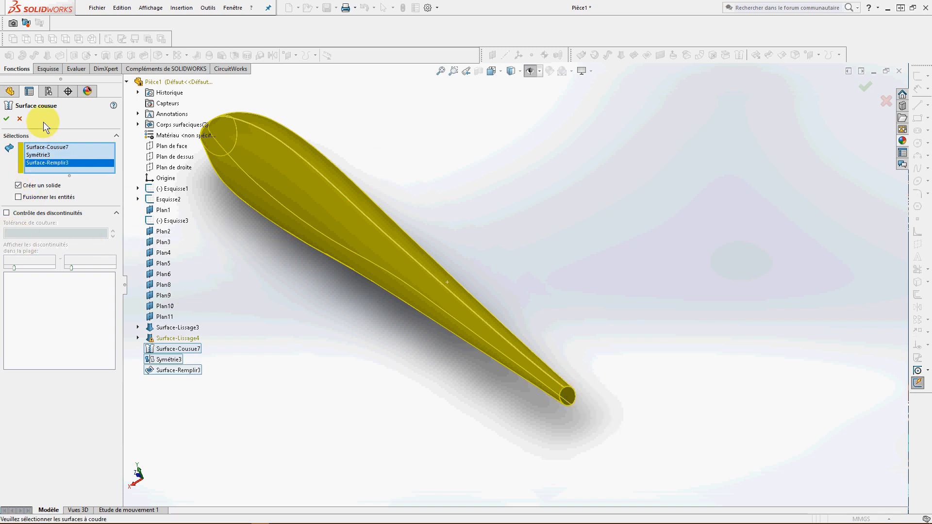
click(7, 120)
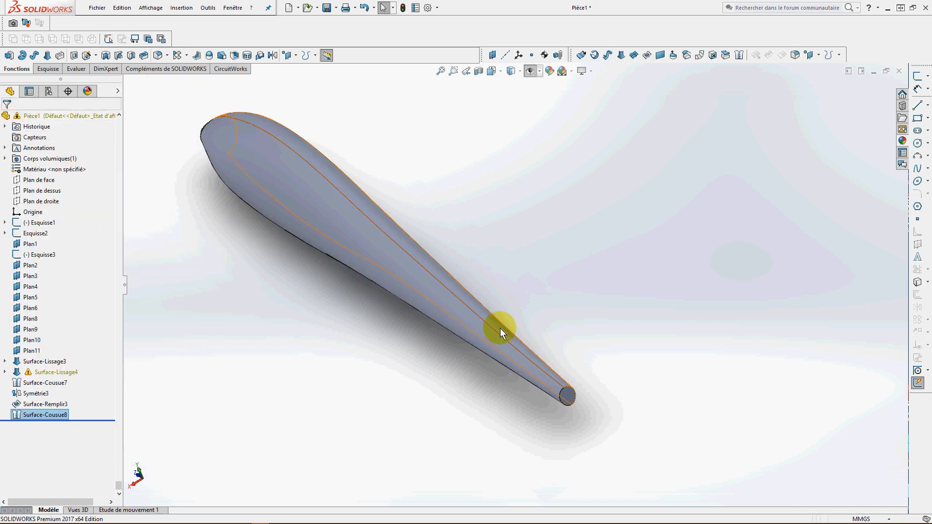
- Show the fuselage in the right view as wireframe, with the reference planes and blueprint image displayed
middle_drag(467, 217, 506, 291)
middle_drag(415, 308, 462, 178)
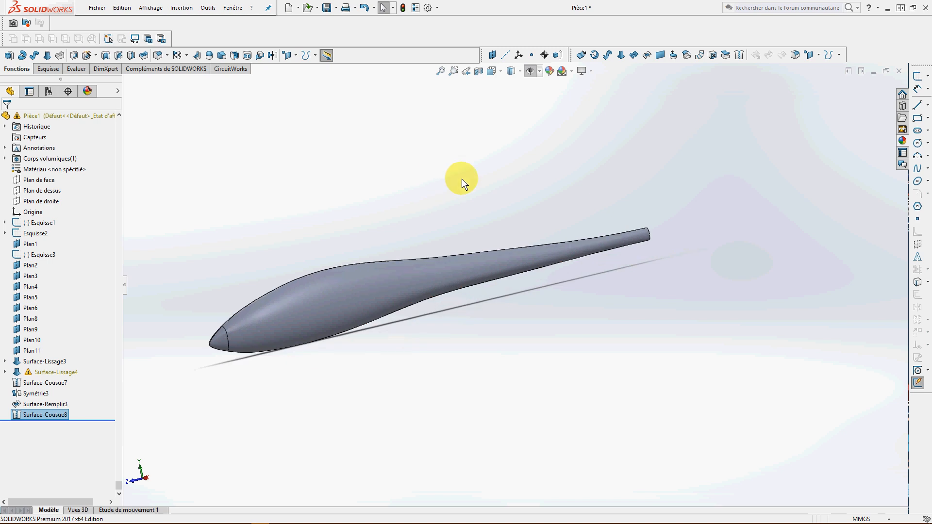
click(503, 74)
click(523, 120)
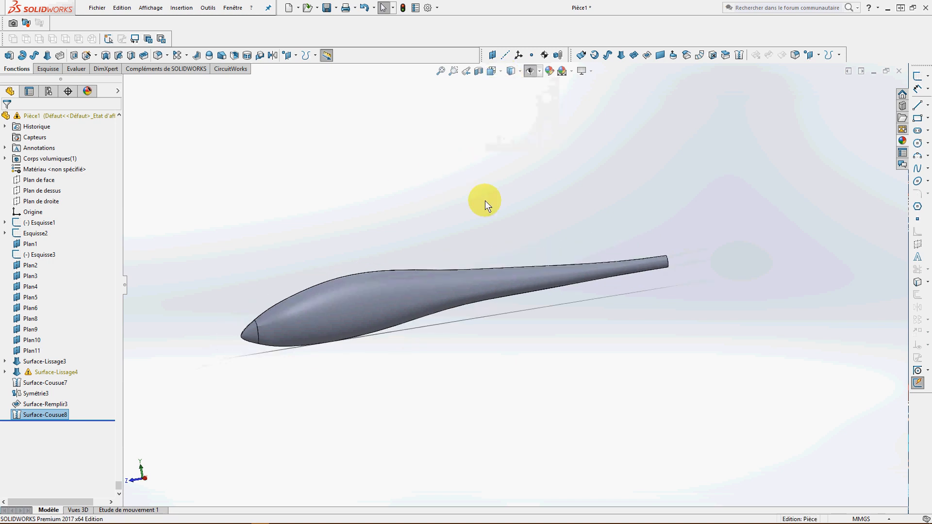
scroll(406, 324, down, 3)
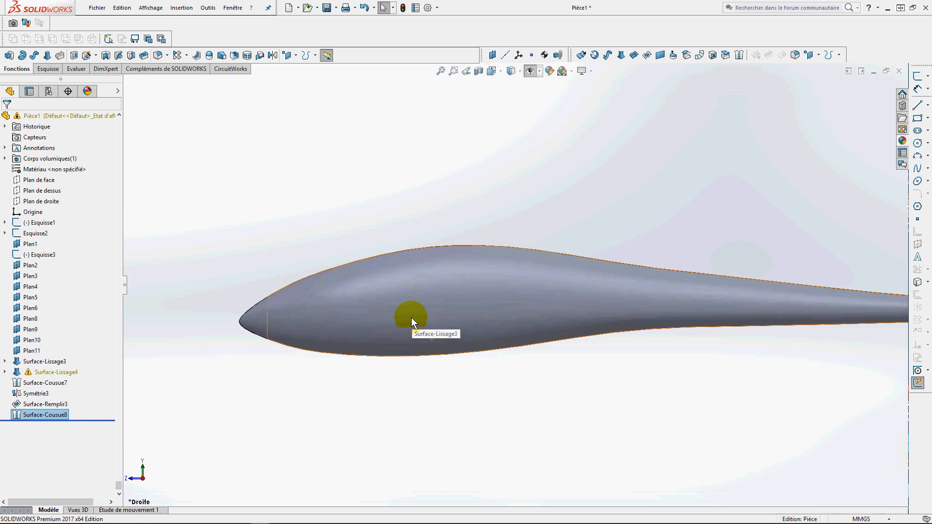
click(531, 71)
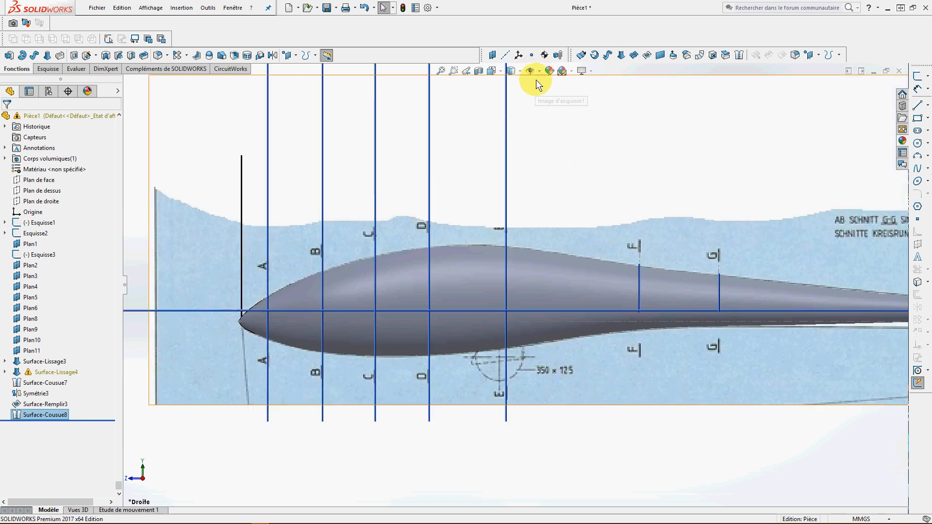
click(518, 71)
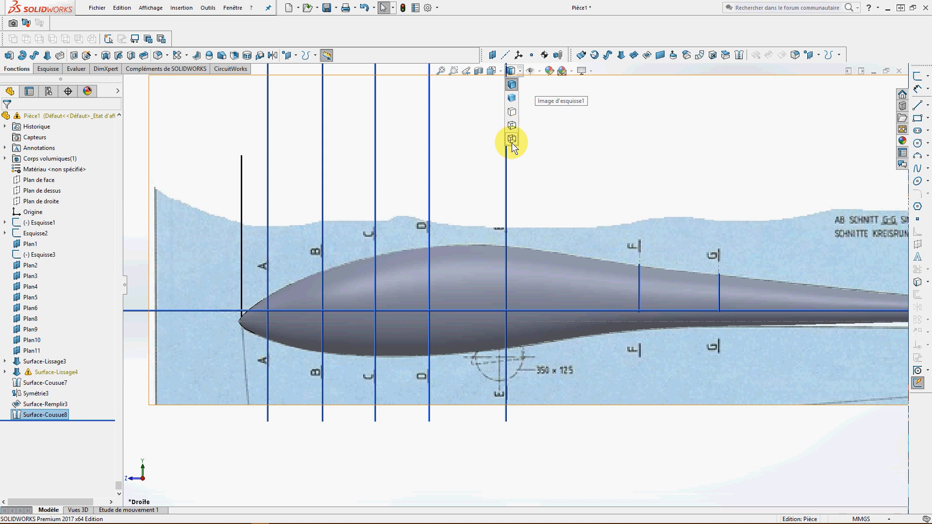
click(512, 139)
scroll(417, 269, down, 5)
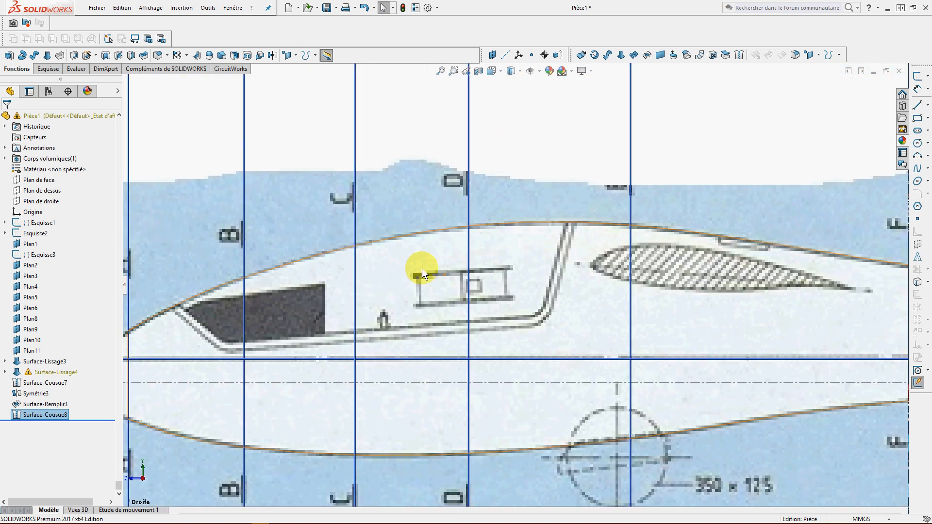
scroll(422, 269, up, 3)
- Sketch a closed four-sided canopy outline on Plan de droite over the blueprint, with front edge about 77 mm and rear edge about 80 mm
click(53, 203)
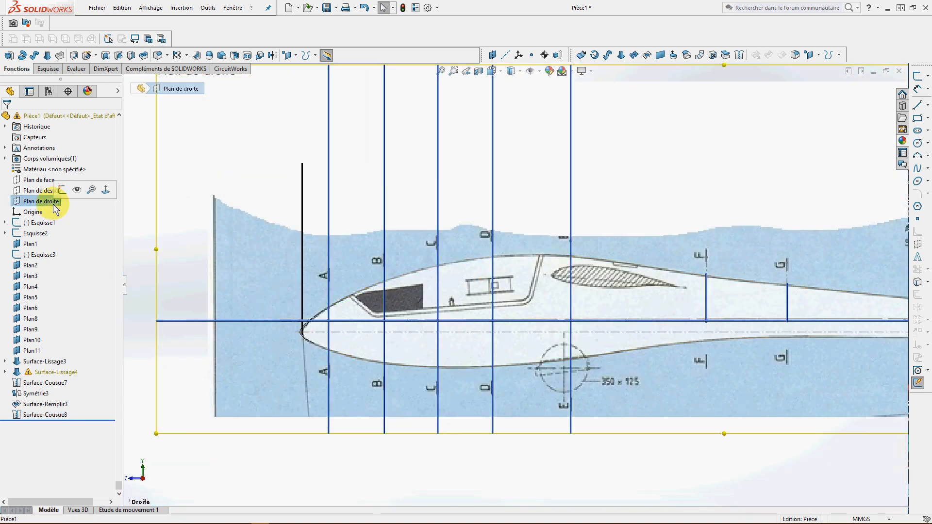
click(80, 187)
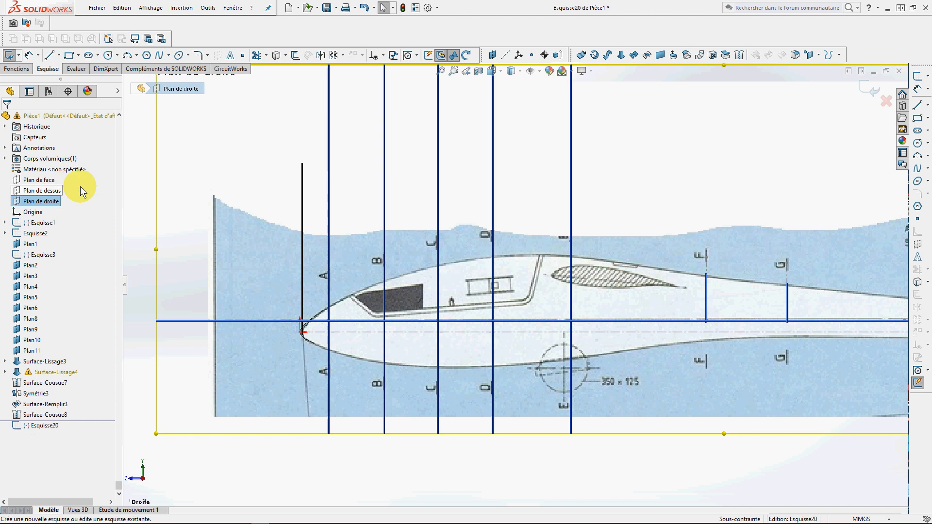
click(49, 55)
scroll(369, 293, down, 3)
drag(316, 236, 402, 328)
click(413, 335)
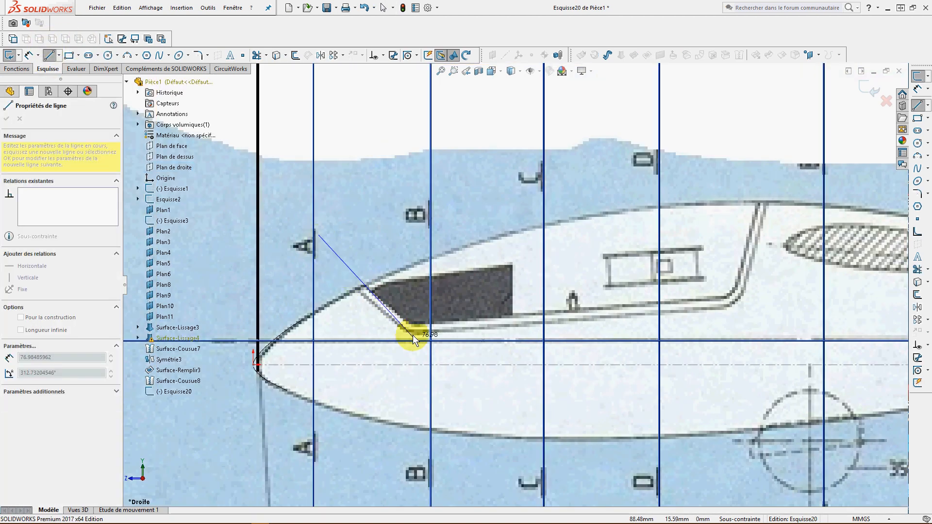
click(734, 307)
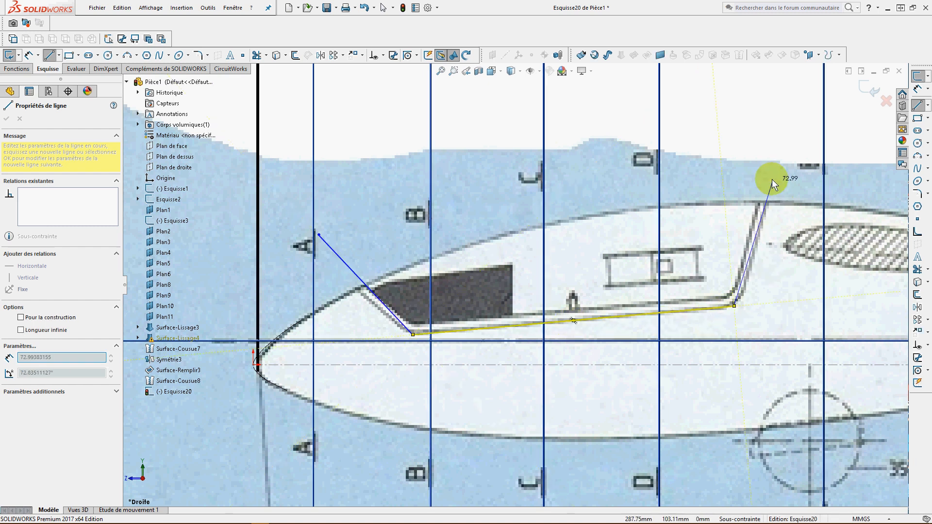
click(779, 170)
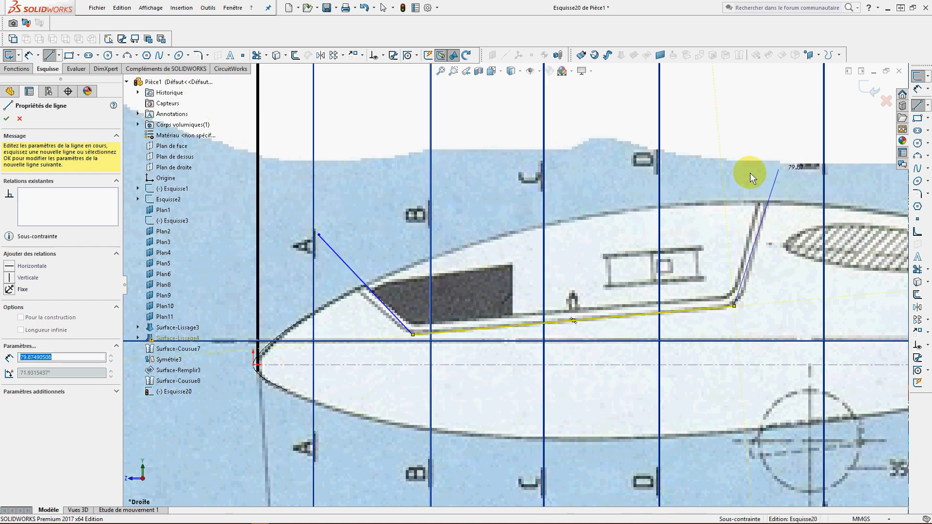
click(319, 235)
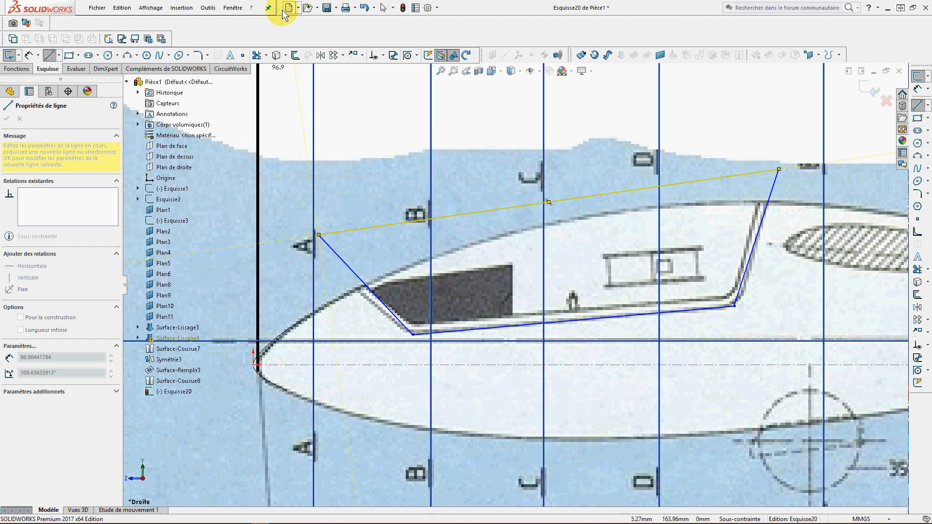
click(384, 7)
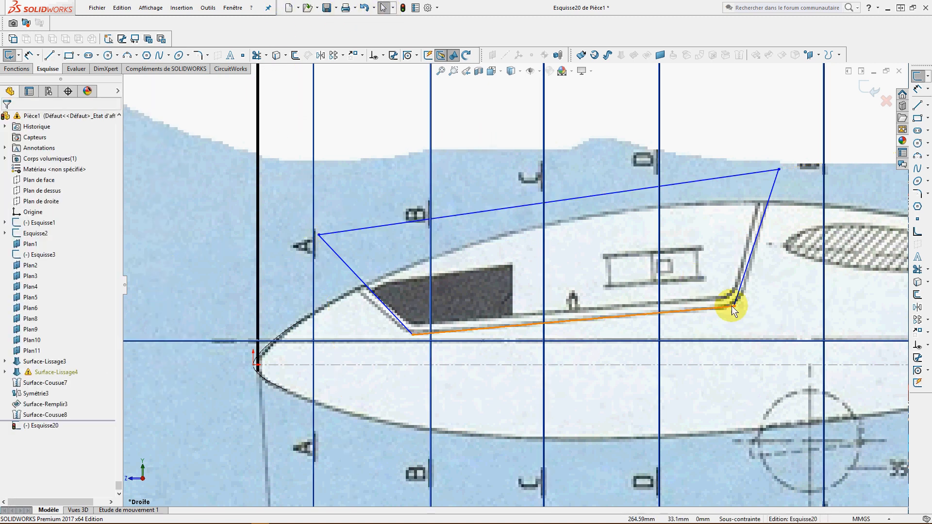
- Adjust the two lower corners and the upper front corner of the outline to follow the blueprint's canopy frame
drag(733, 307, 738, 306)
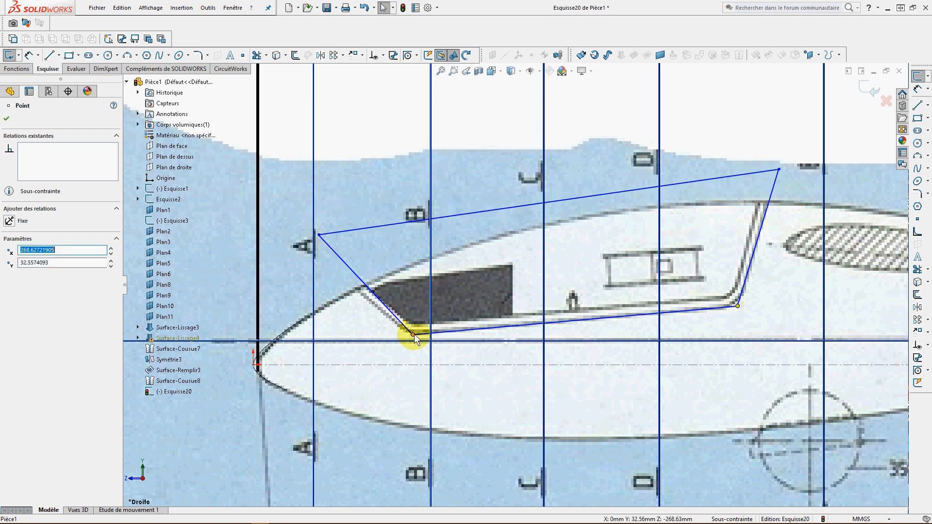
mouse_move(413, 333)
mouse_down()
mouse_move(391, 333)
mouse_move(409, 334)
mouse_up()
drag(319, 236, 301, 238)
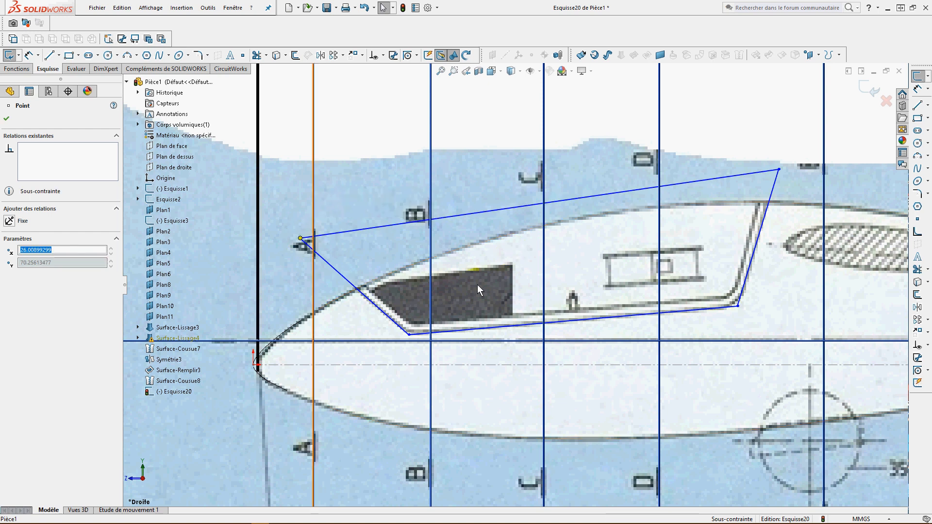
click(6, 119)
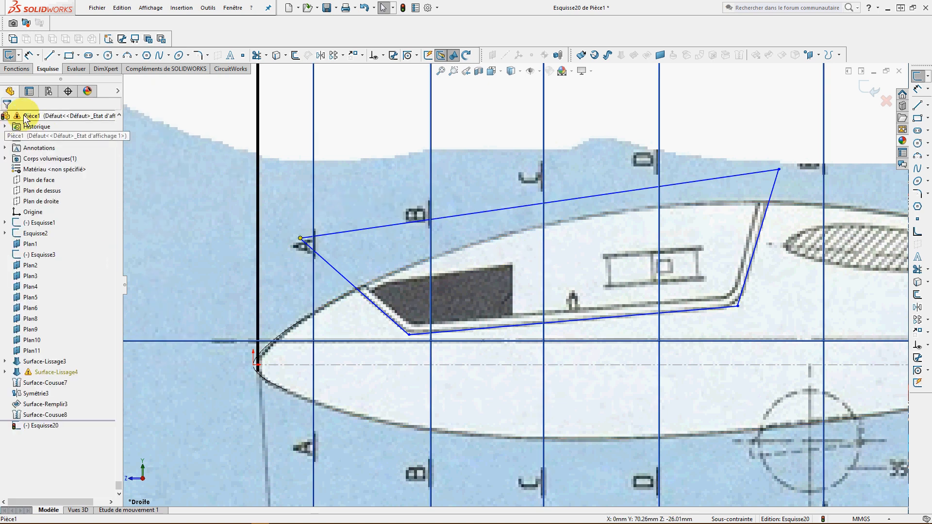
click(15, 70)
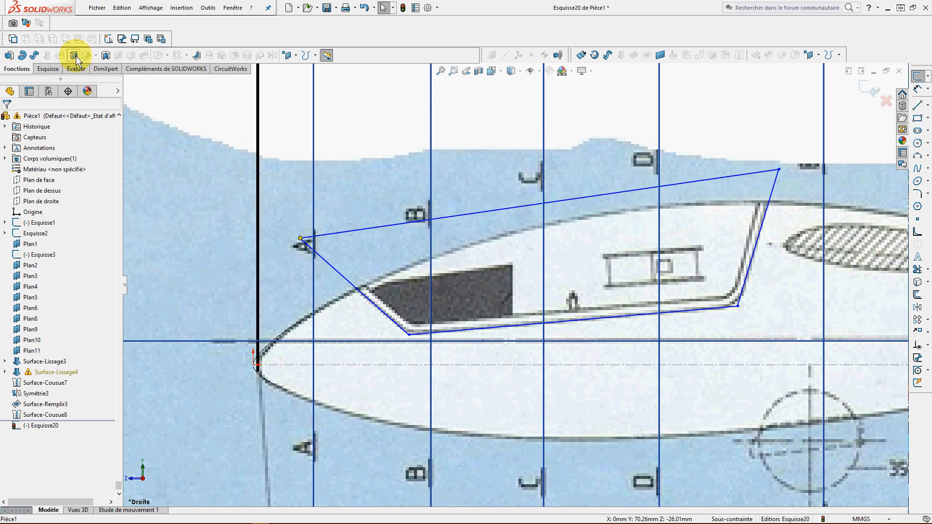
click(75, 57)
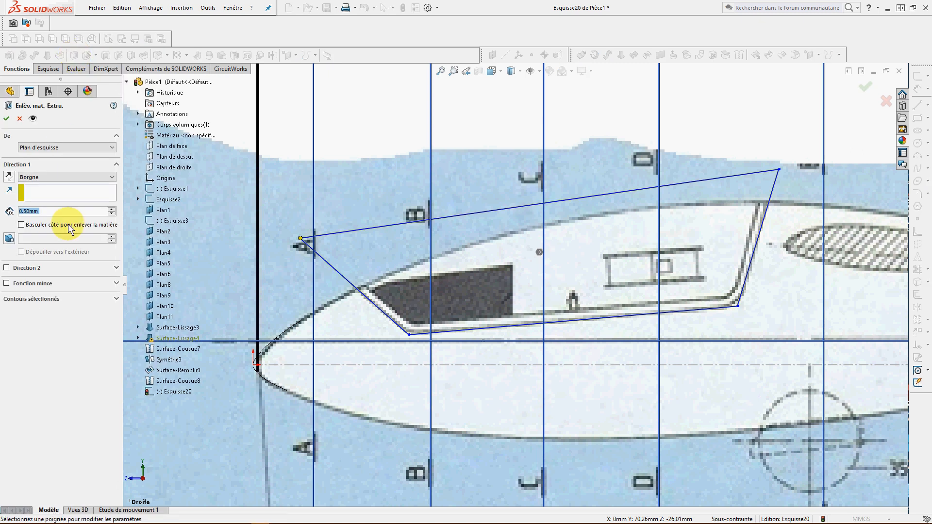
click(7, 268)
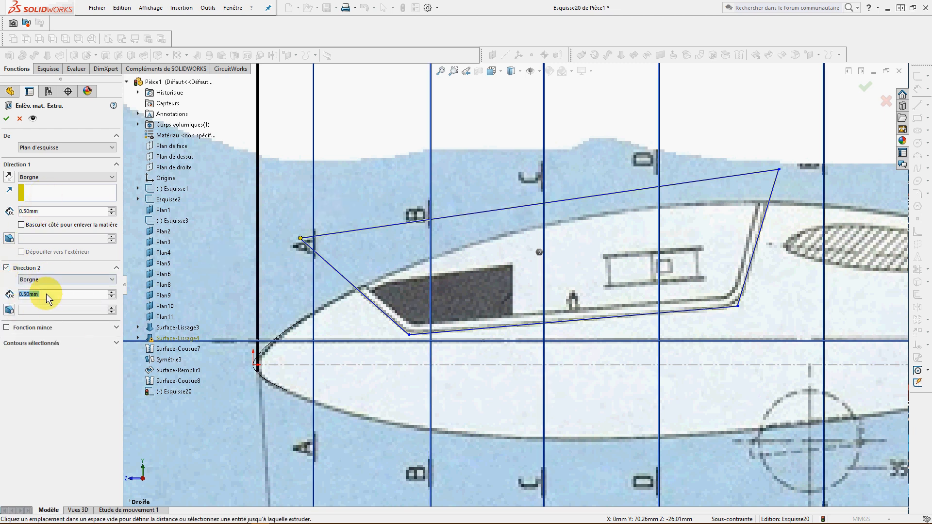
click(7, 328)
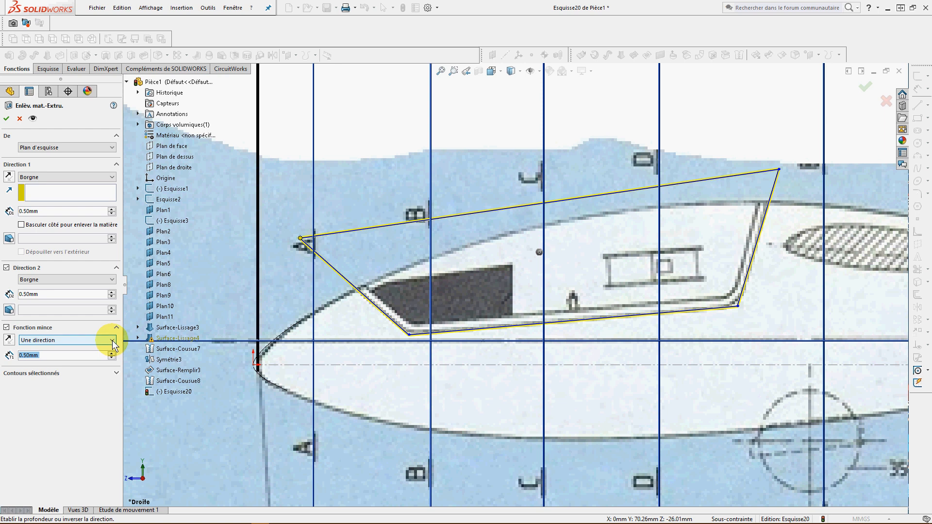
click(111, 178)
click(52, 192)
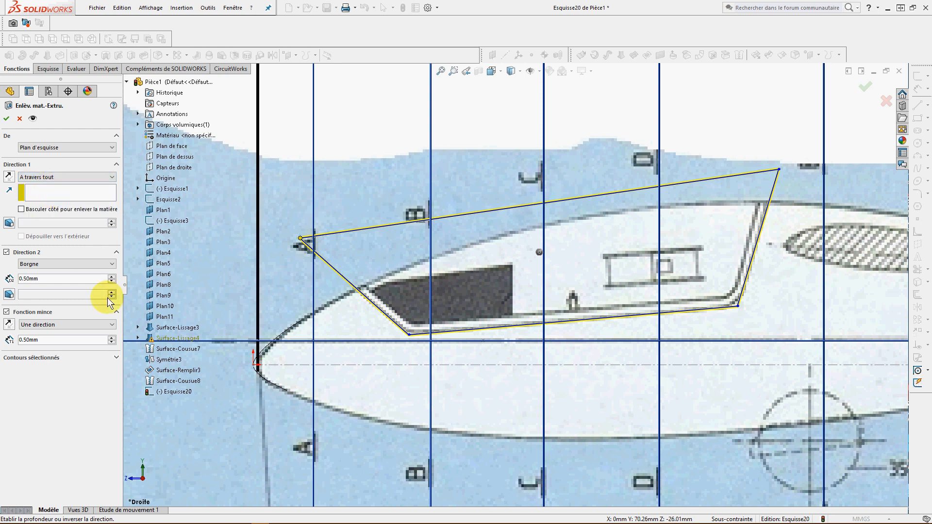
click(112, 265)
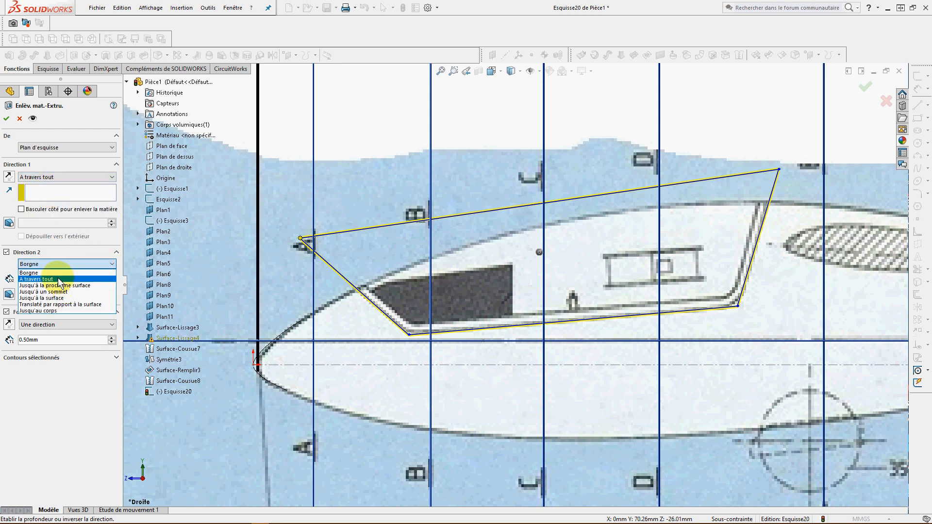
click(60, 280)
click(7, 119)
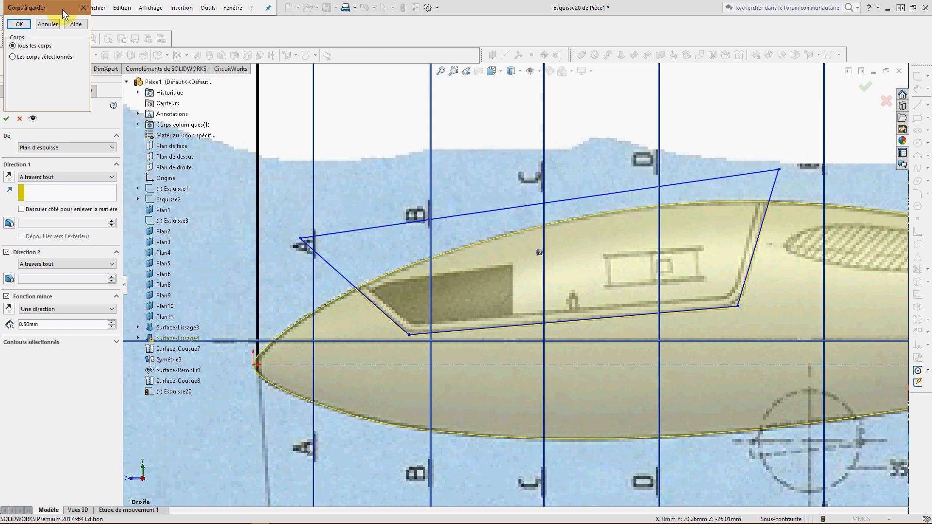
drag(63, 14, 77, 88)
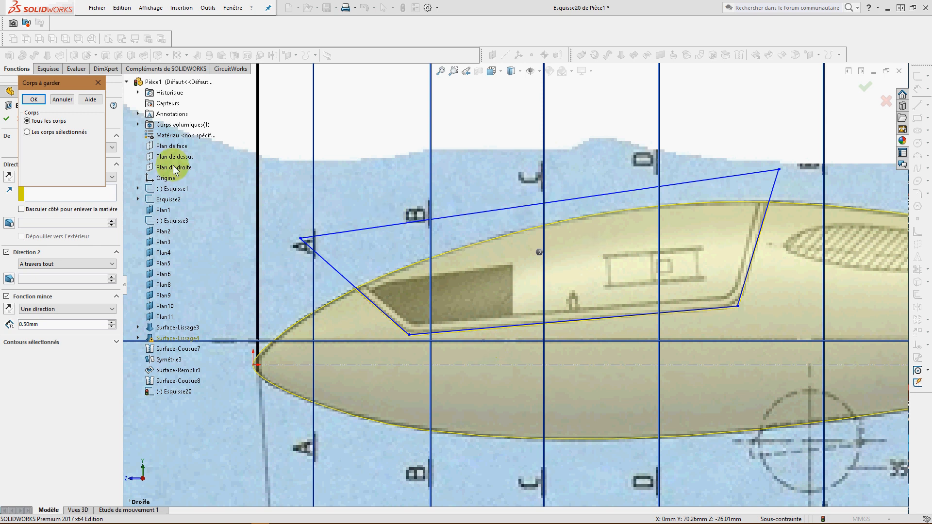
click(27, 132)
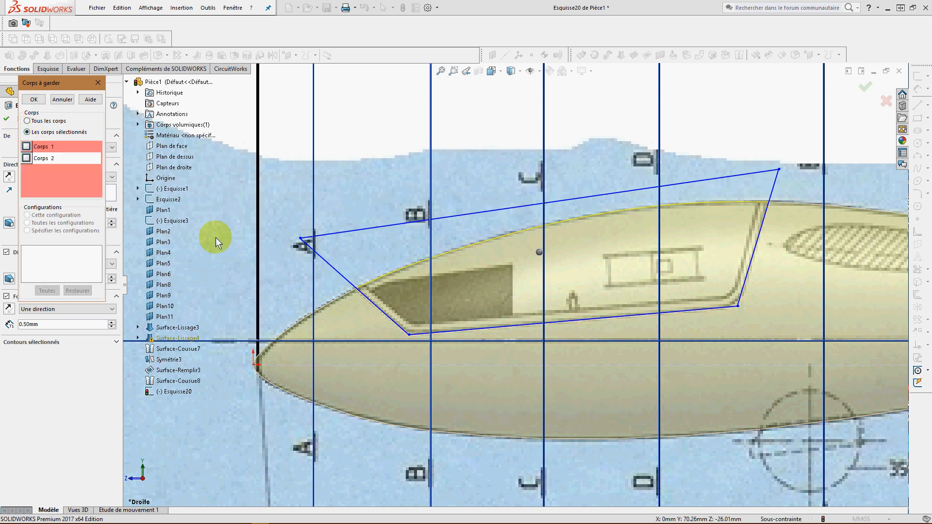
click(26, 147)
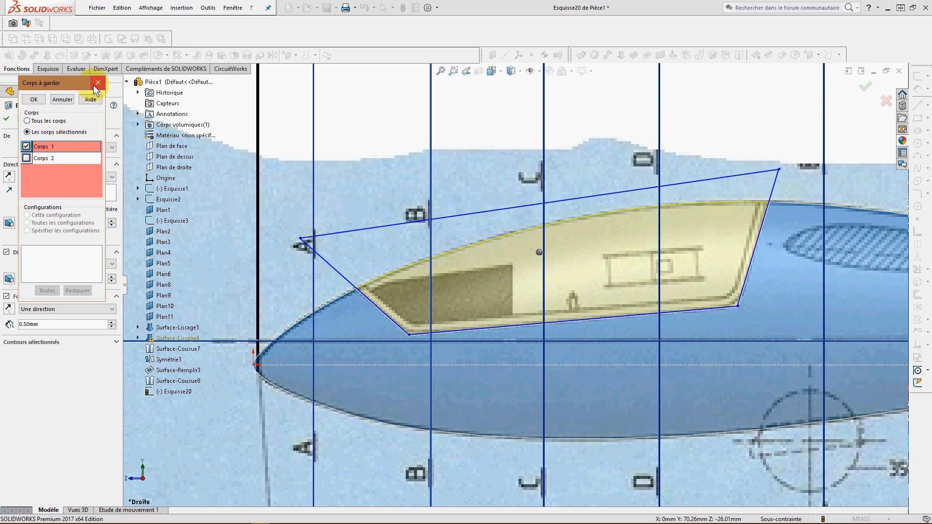
click(97, 84)
click(18, 118)
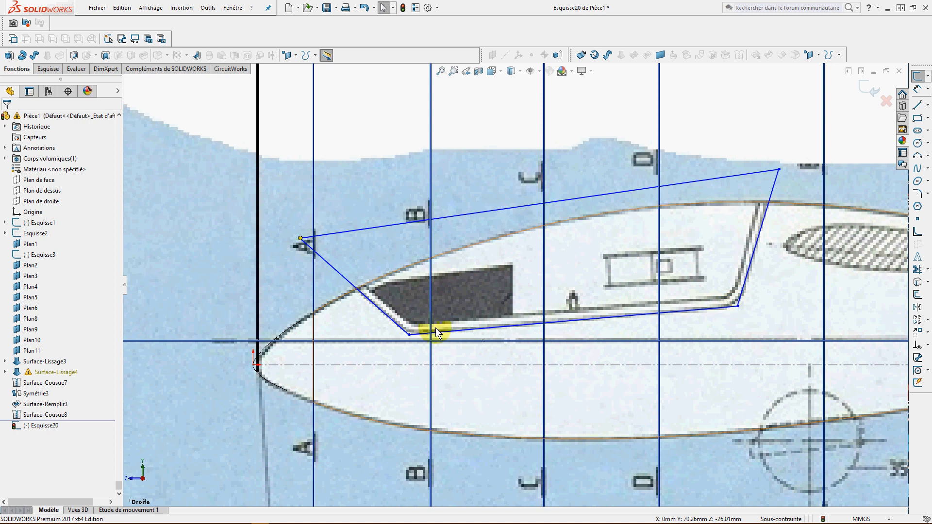
- Round the two lower corners of the canopy outline with 19 mm sketch fillets
click(47, 69)
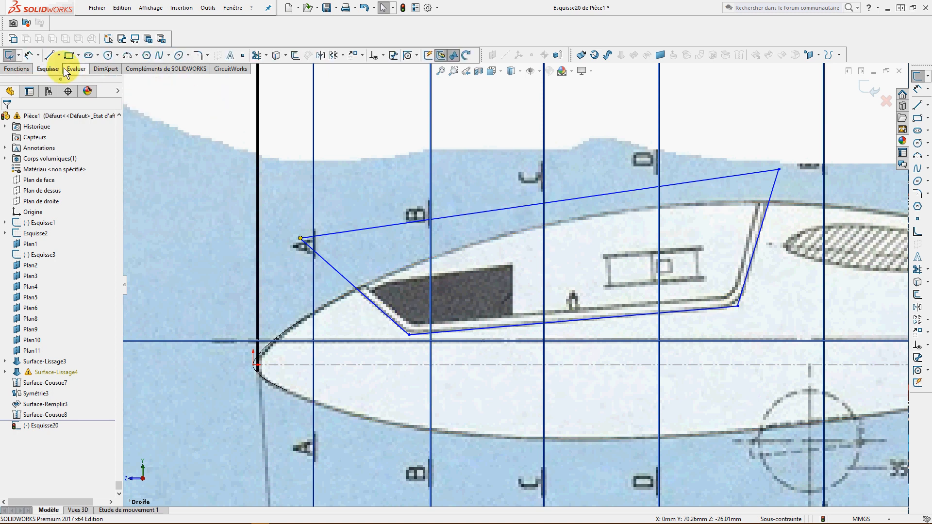
click(198, 55)
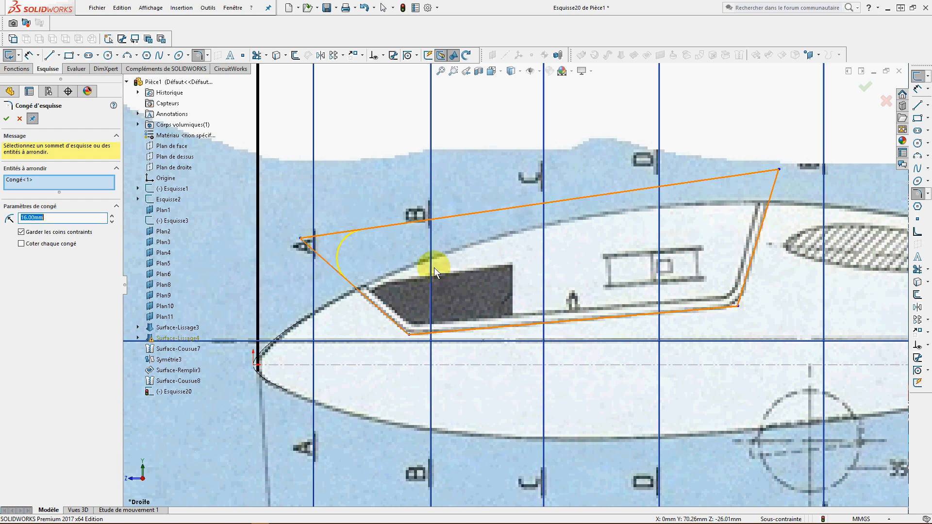
click(301, 240)
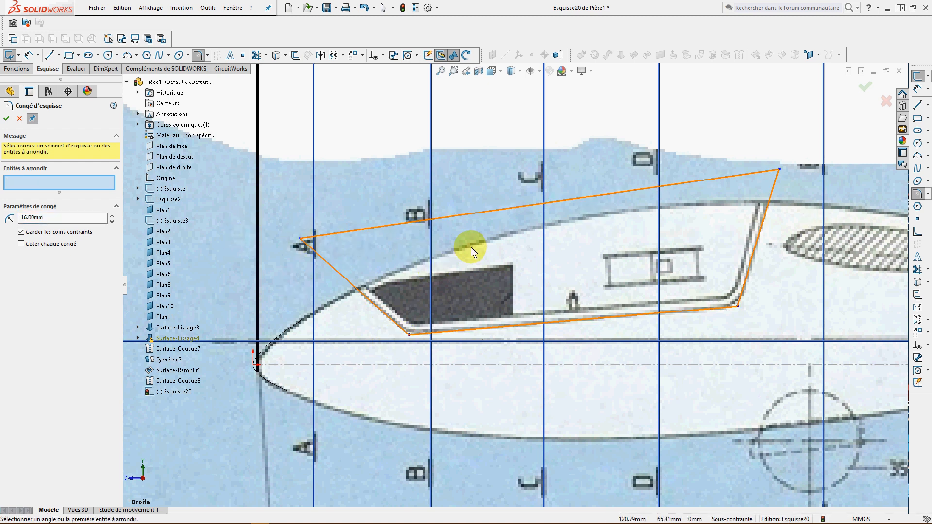
click(739, 307)
click(410, 340)
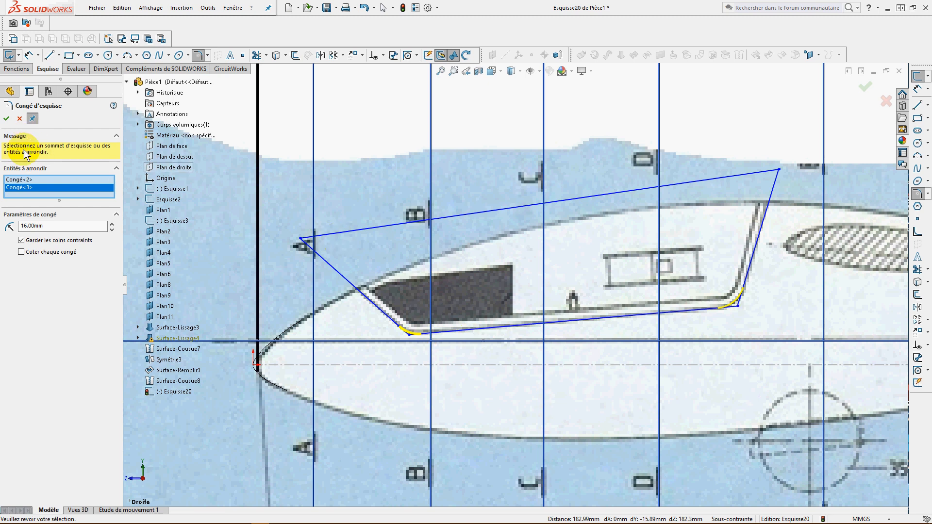
click(112, 224)
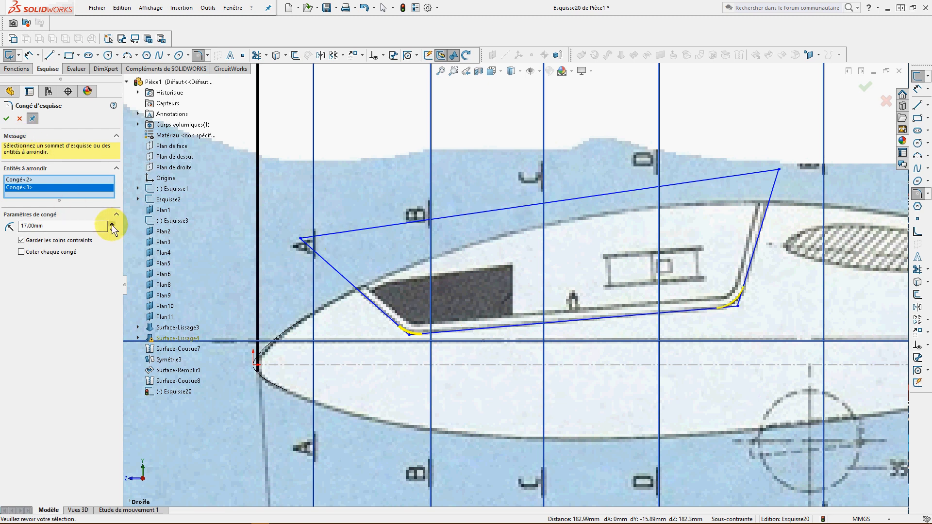
click(111, 224)
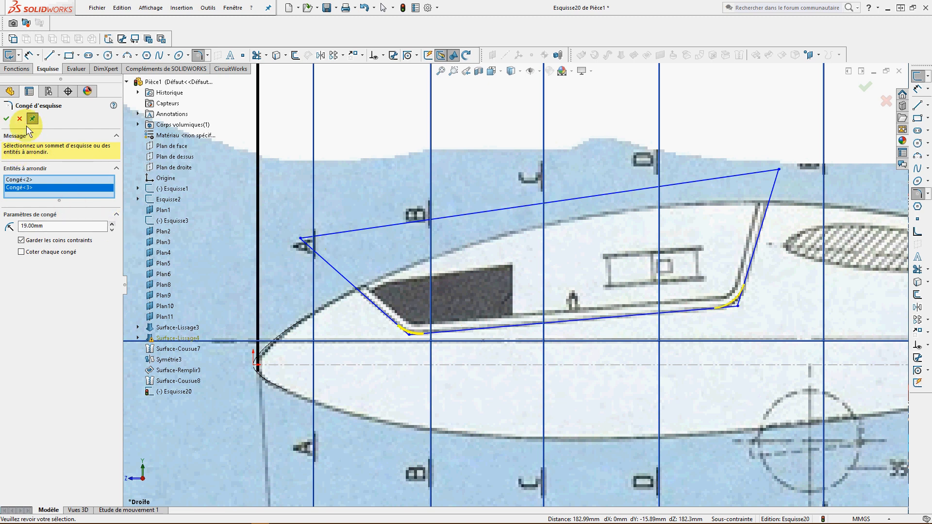
click(6, 122)
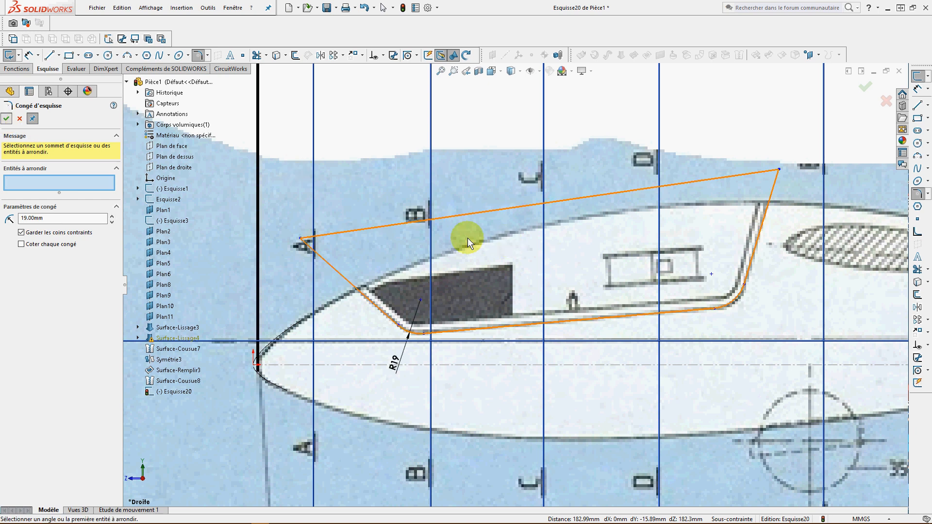
click(19, 118)
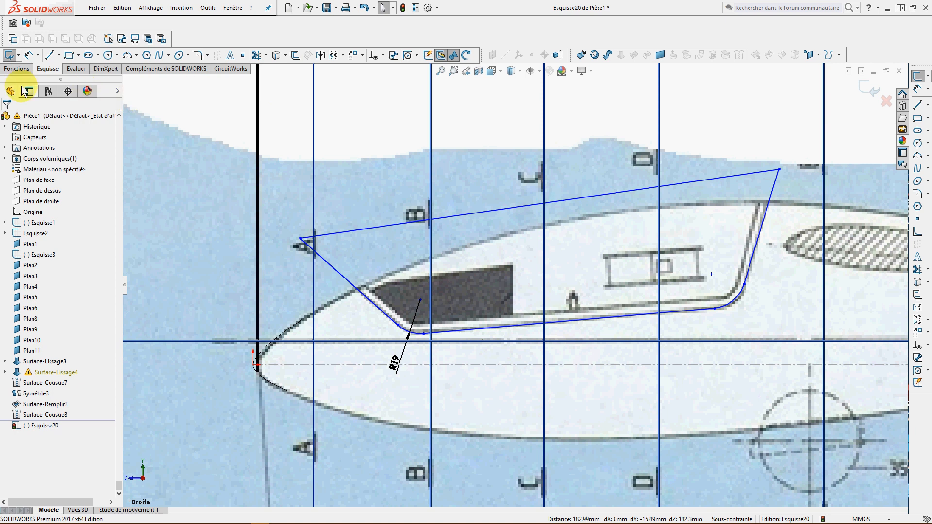
- Set up a thin extruded cut of the canopy outline, through all in both directions, with a 0.50 mm one-direction thickness
click(16, 68)
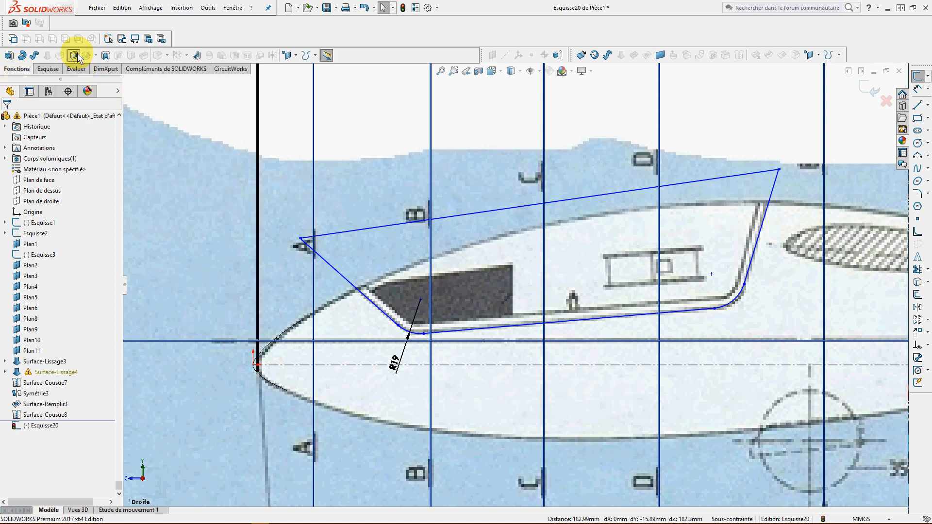
click(75, 56)
click(111, 178)
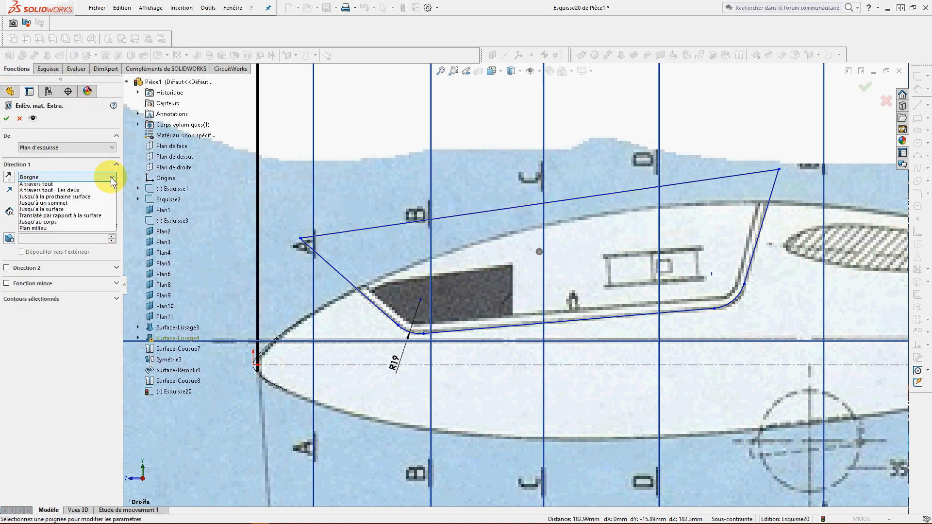
click(37, 184)
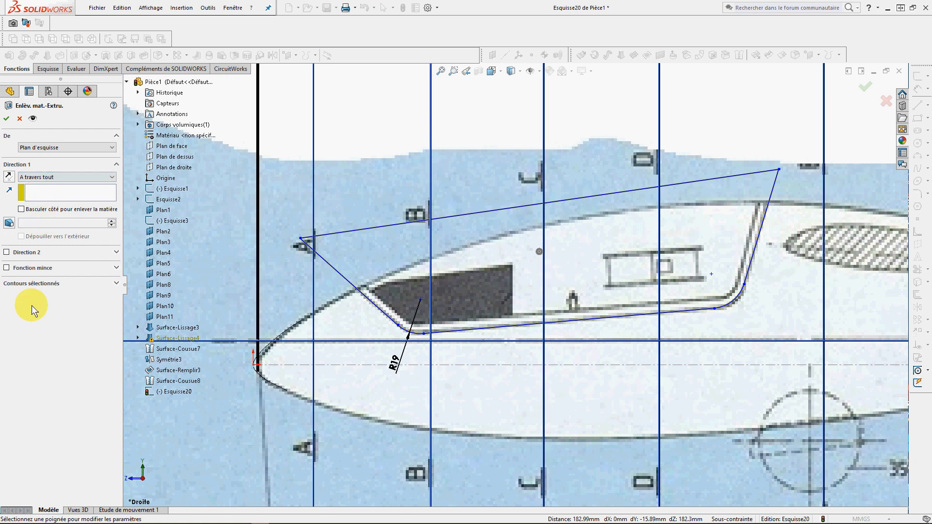
click(7, 252)
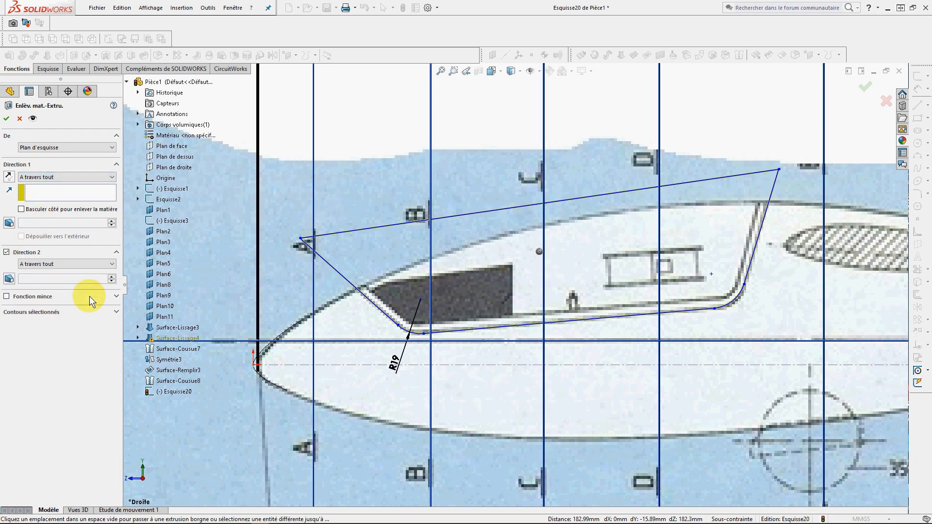
click(111, 263)
click(48, 279)
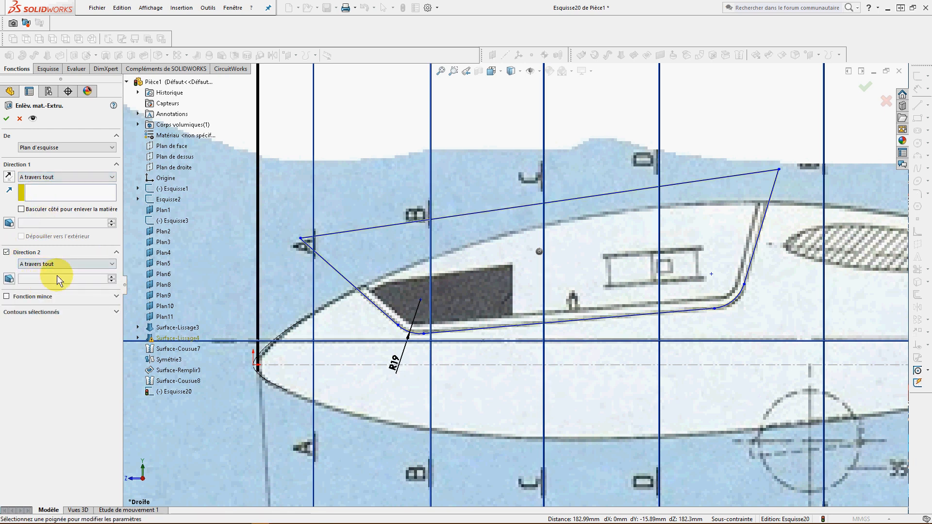
click(6, 297)
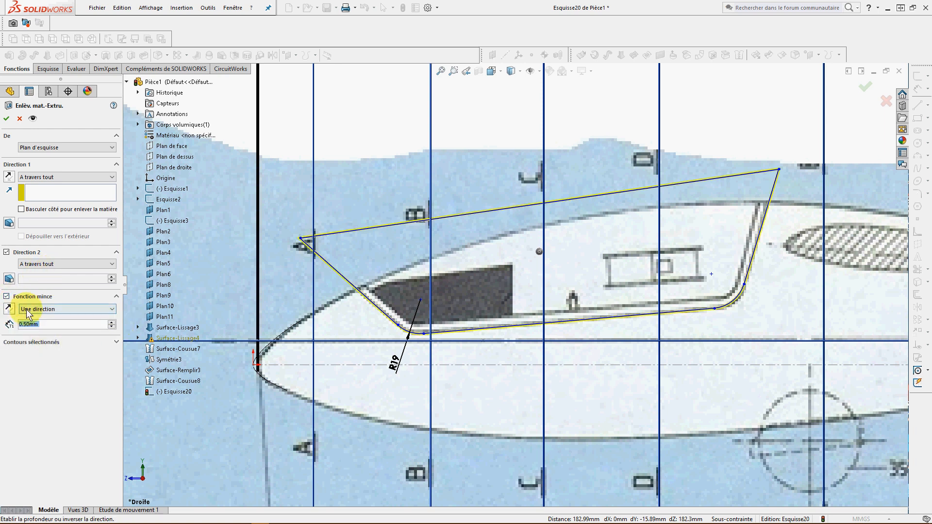
- Apply the thin cut, checking each body in the selection and keeping both the fuselage and the canopy
click(7, 119)
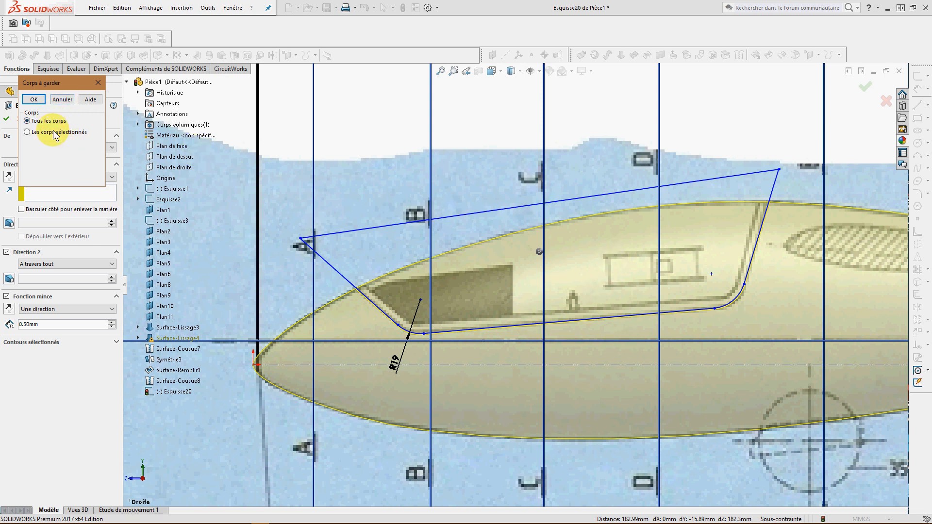
click(27, 132)
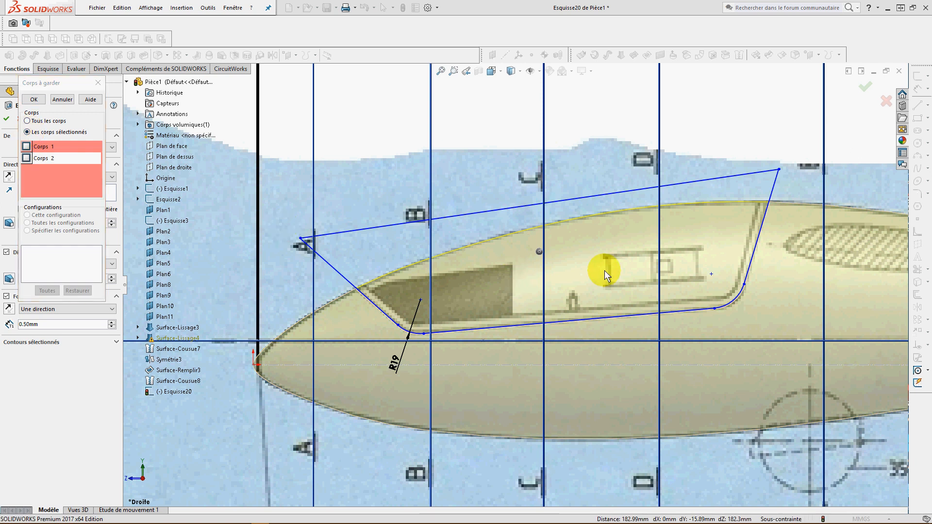
click(26, 146)
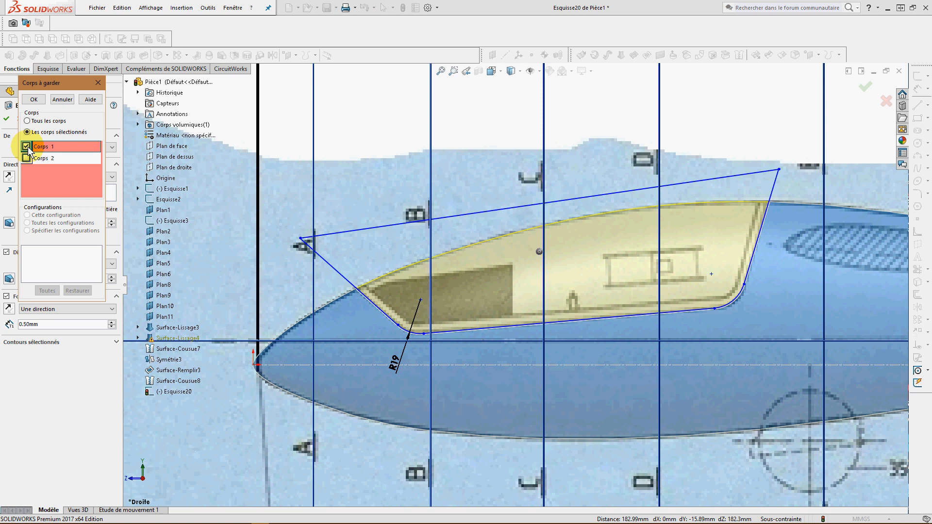
click(27, 158)
click(27, 146)
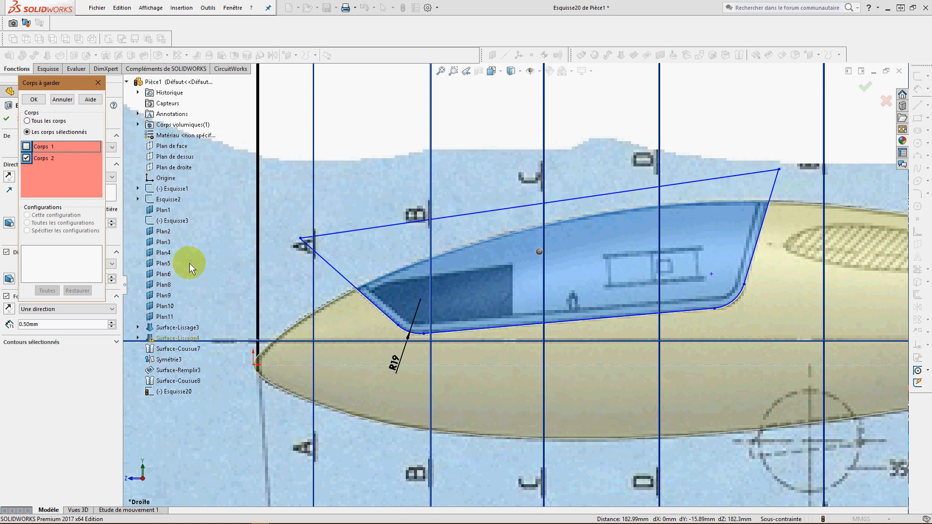
click(34, 101)
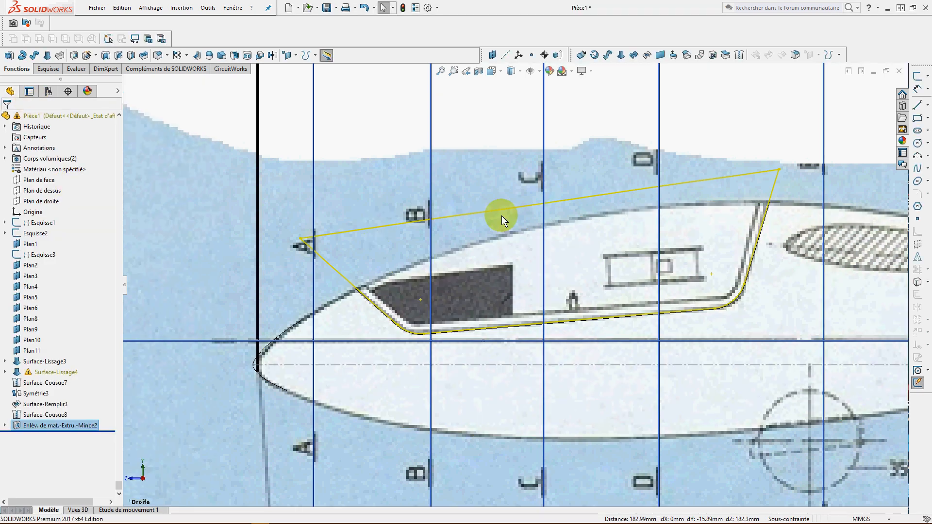
- Display the fuselage model as shaded with edges
click(520, 71)
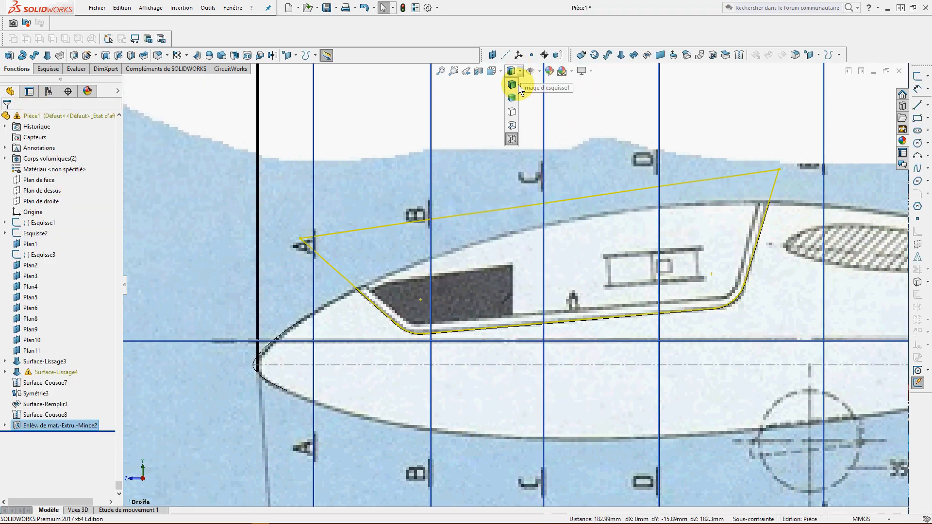
click(513, 85)
key(z)
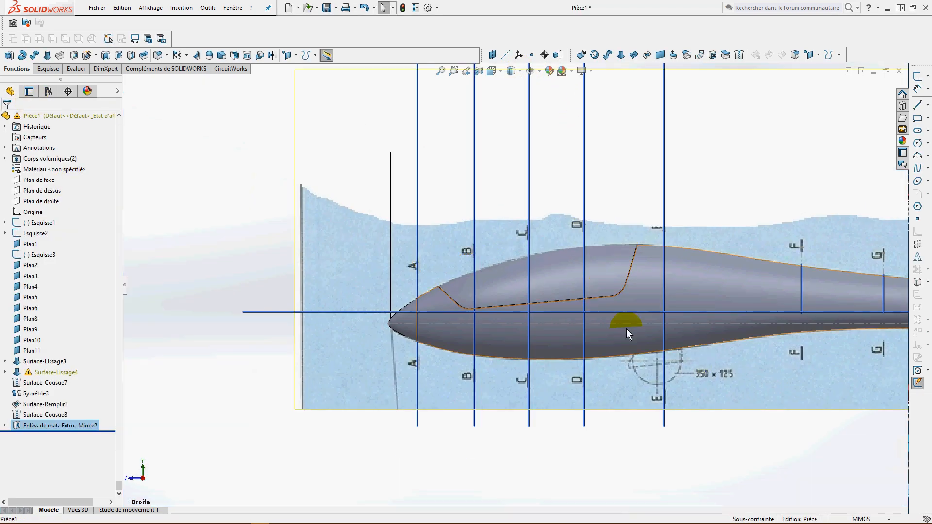
- Check the separation between fuselage and canopy by selecting their faces in turn and viewing the model in 3D
click(649, 293)
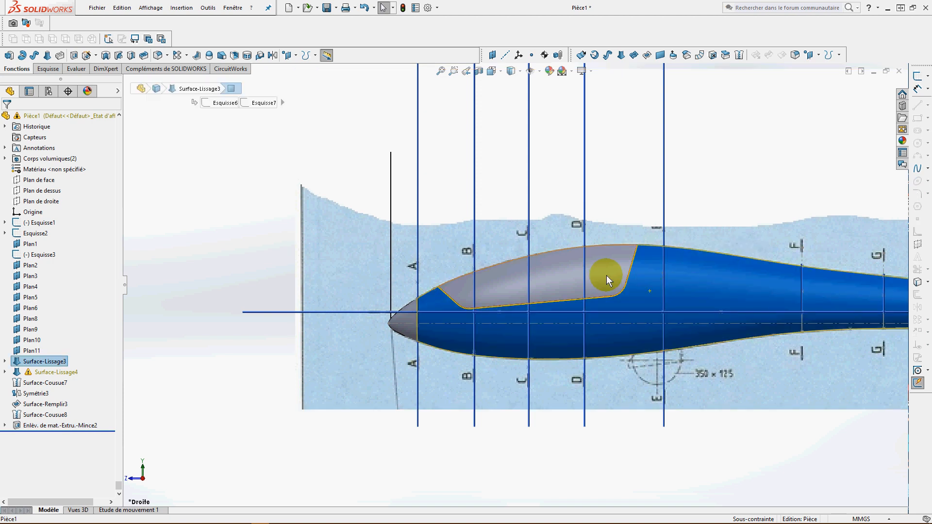
click(607, 275)
click(642, 283)
click(608, 272)
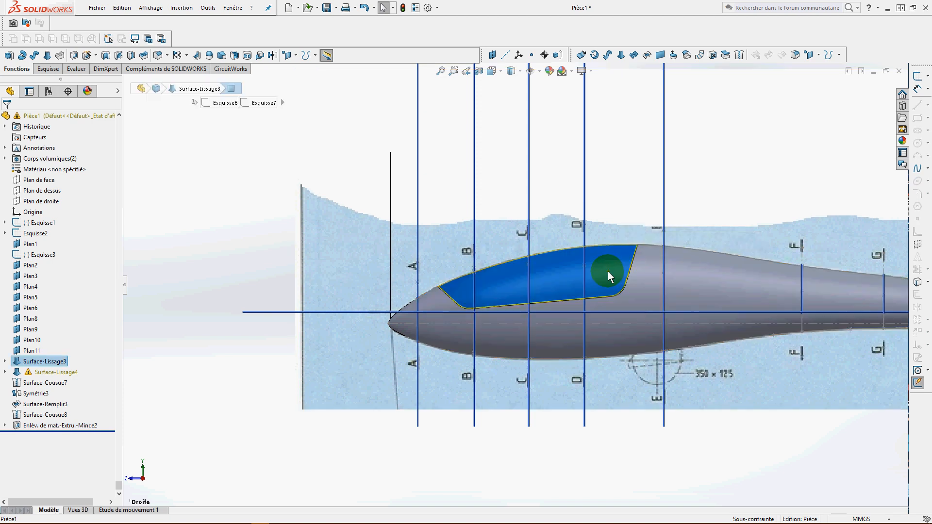
key(z)
right_drag(654, 371, 592, 369)
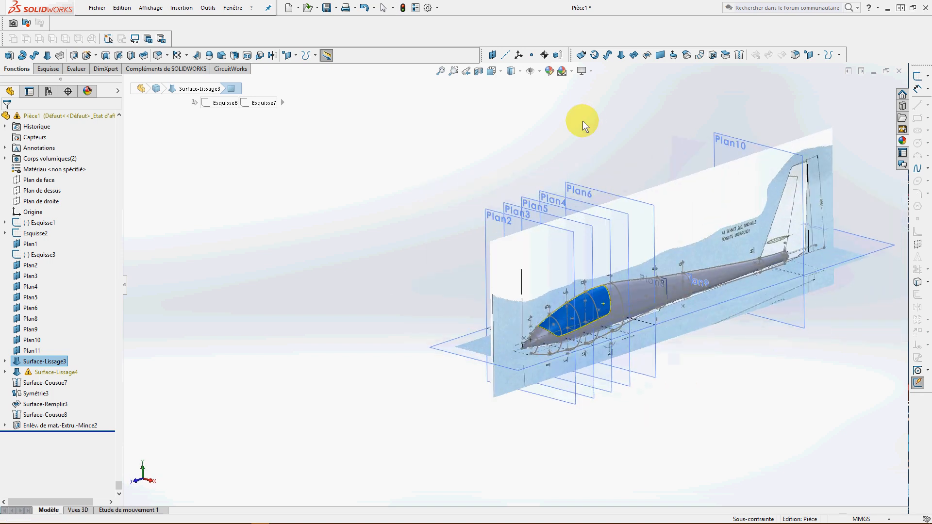
- Hide all planes, sketches and blueprint images around the fuselage and clear the selection of the canopy face
click(530, 72)
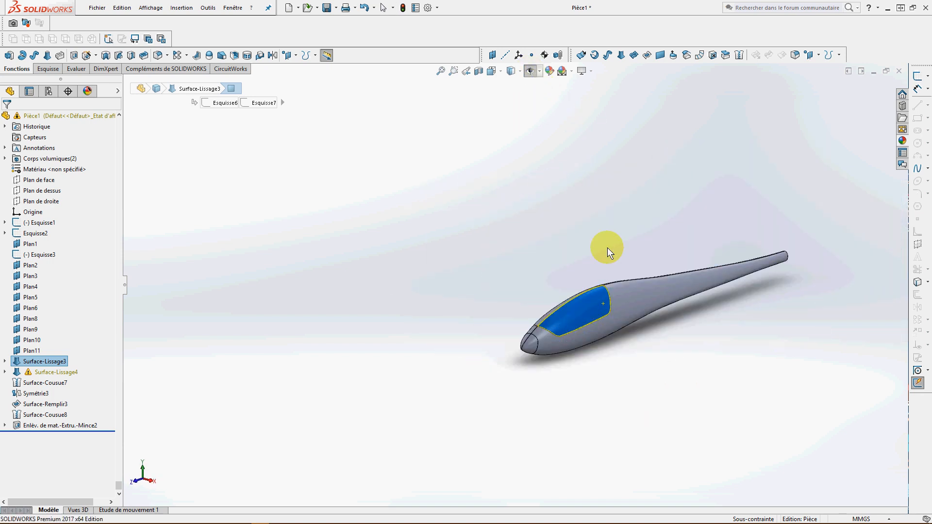
scroll(662, 283, down, 3)
middle_drag(663, 357, 730, 227)
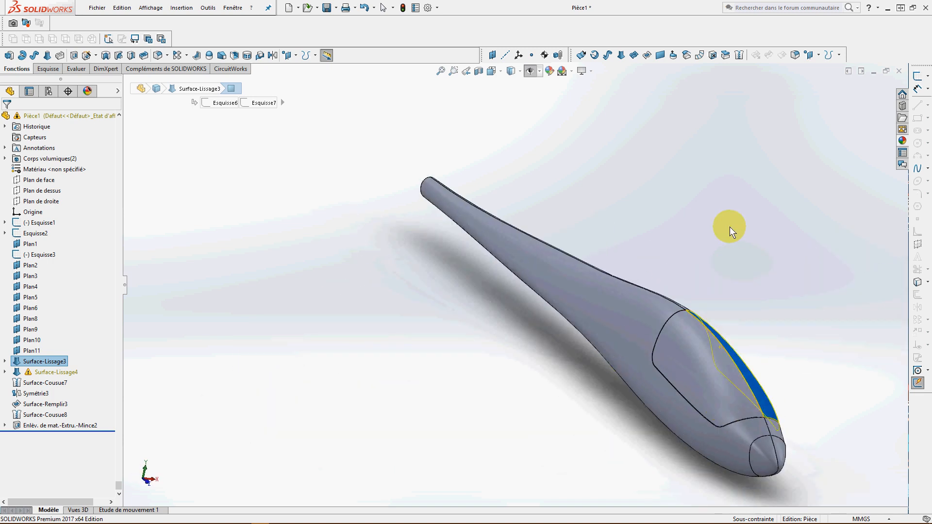
right_click(726, 210)
click(383, 8)
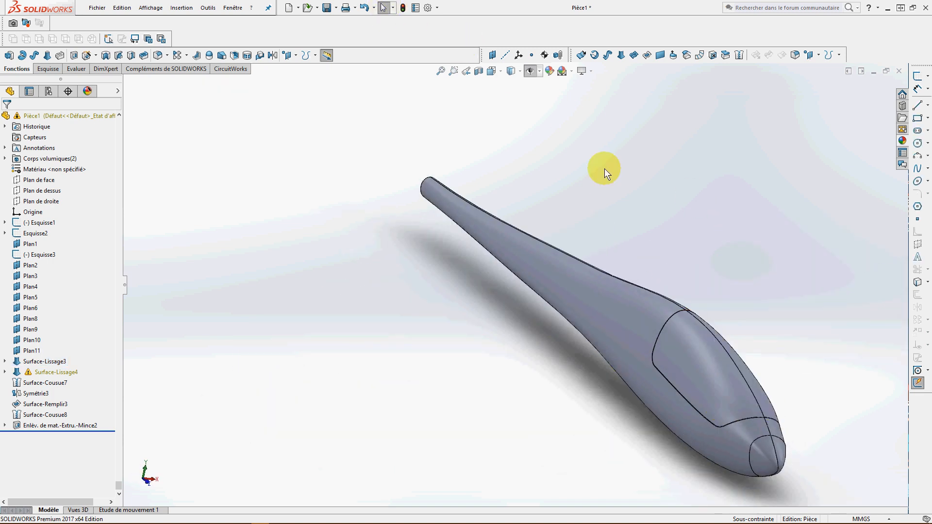
scroll(749, 321, up, 2)
scroll(750, 320, down, 2)
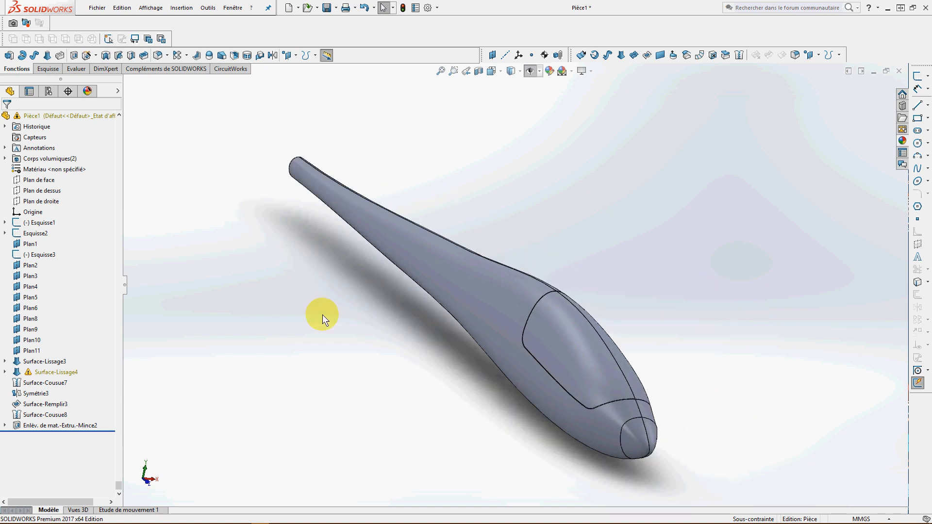
mouse_move(310, 523)
mouse_move(243, 519)
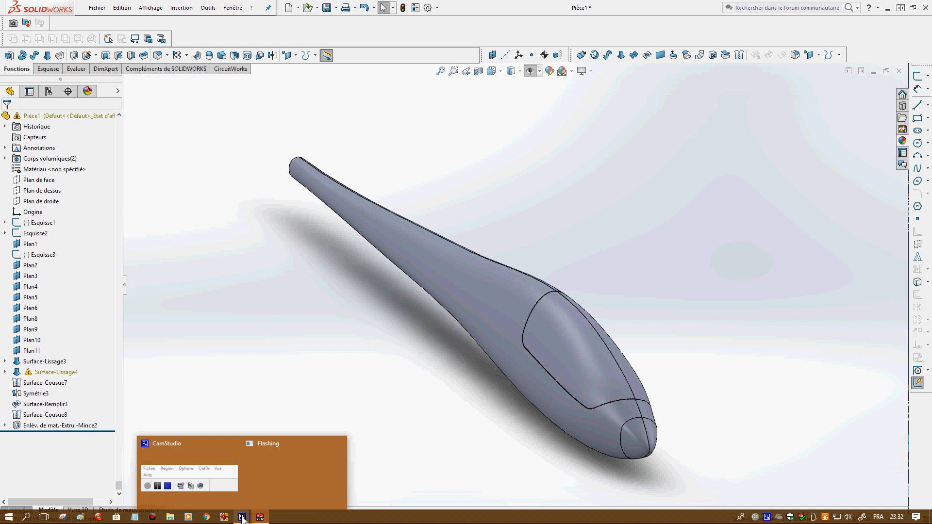
click(227, 484)
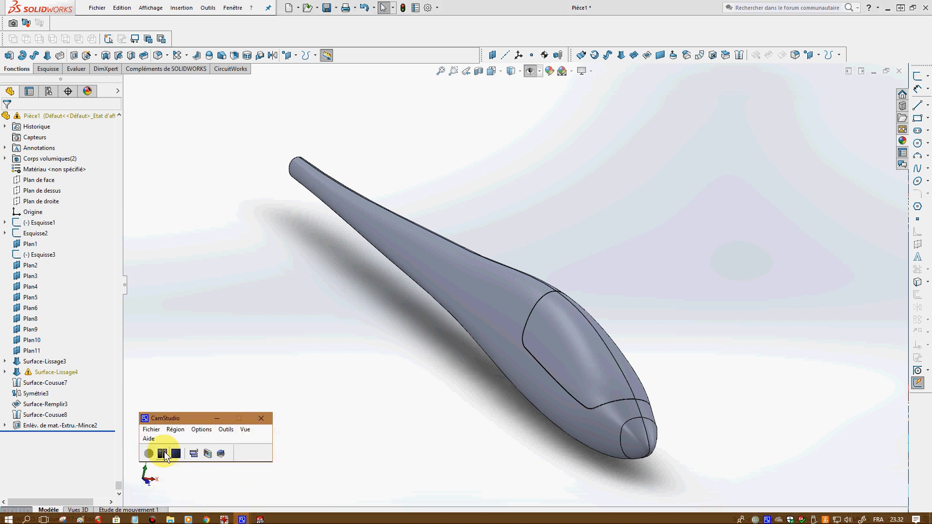